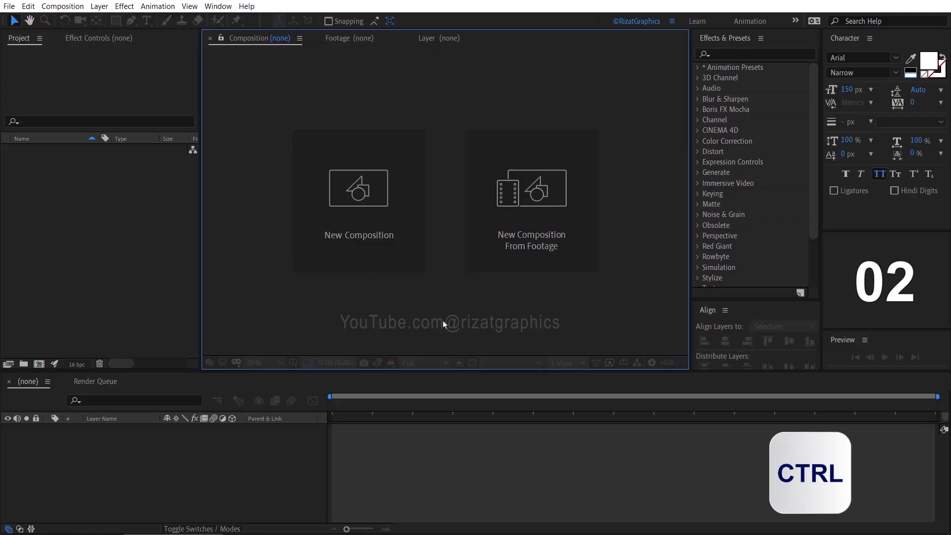
- Create a 1920 × 1080, 30 fps, seven-second composition and name it After Effects Useful Shortcuts
key(ctrl+n)
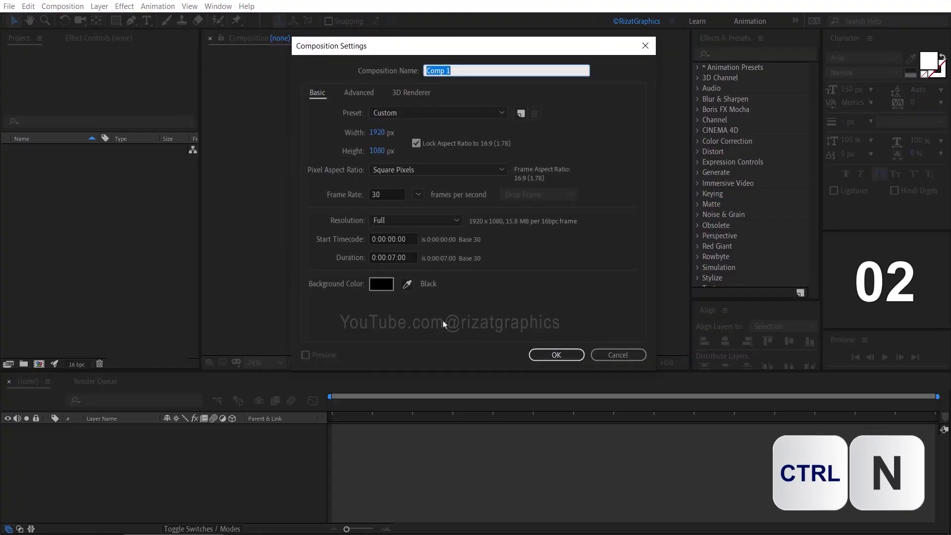
key(Return)
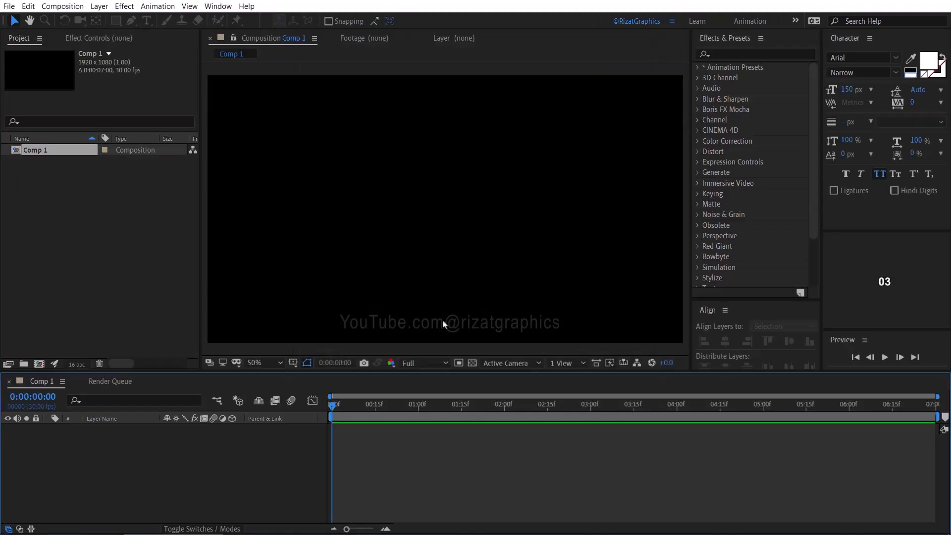
key(ctrl+k)
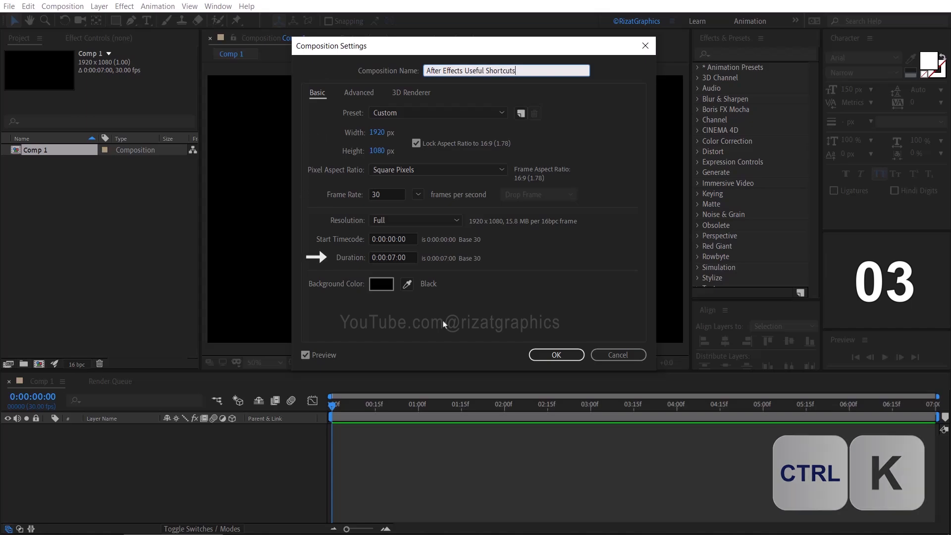
key(Return)
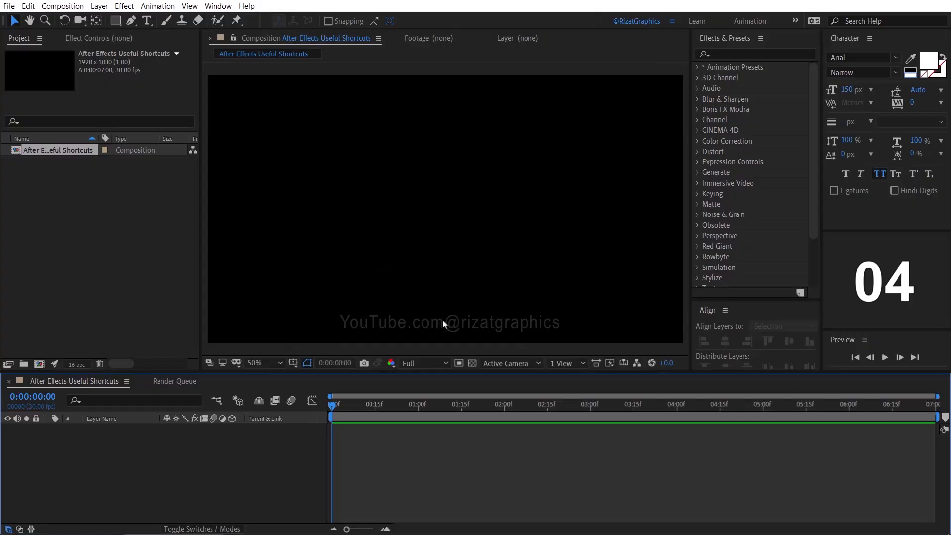
- Add a composition-sized solid layer, name it Background and give it a near-black colour
key(ctrl+y)
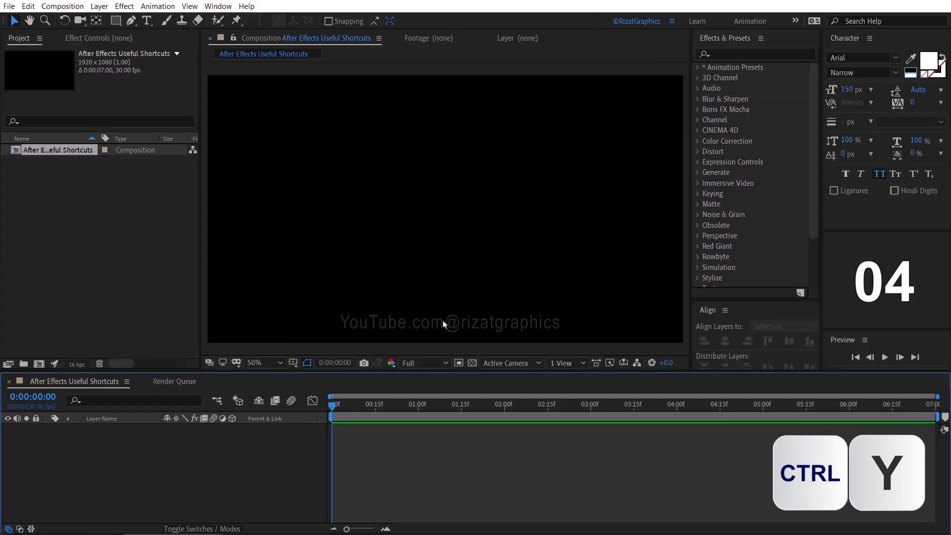
key(Return)
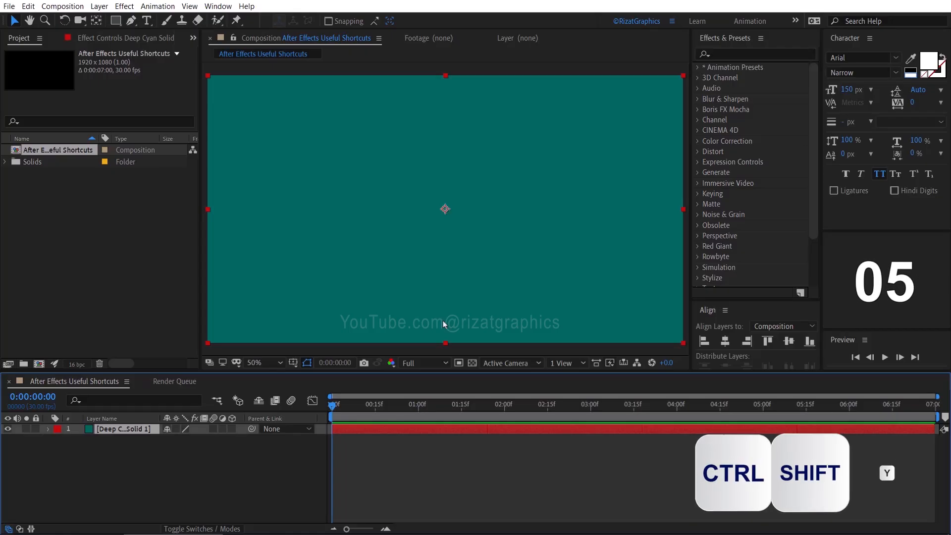
key(ctrl+shift+y)
text(Background)
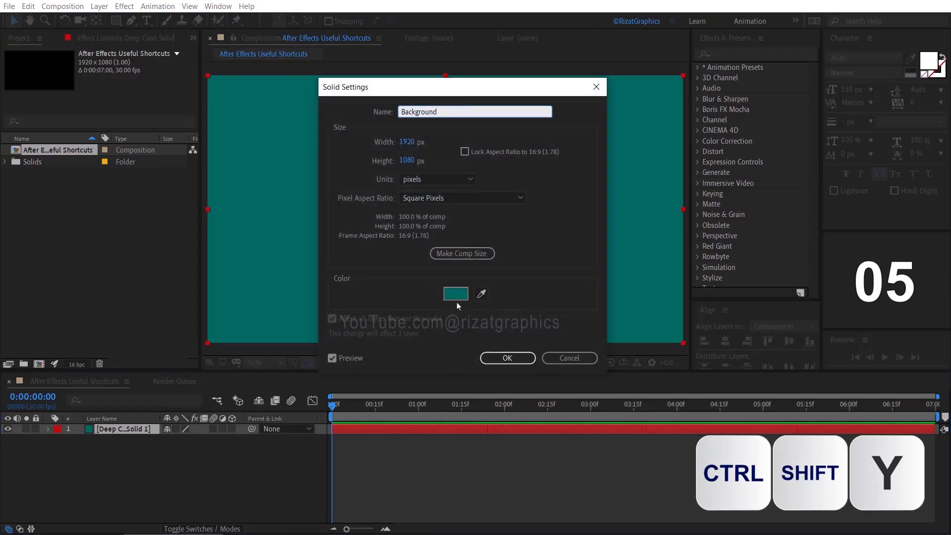
click(456, 296)
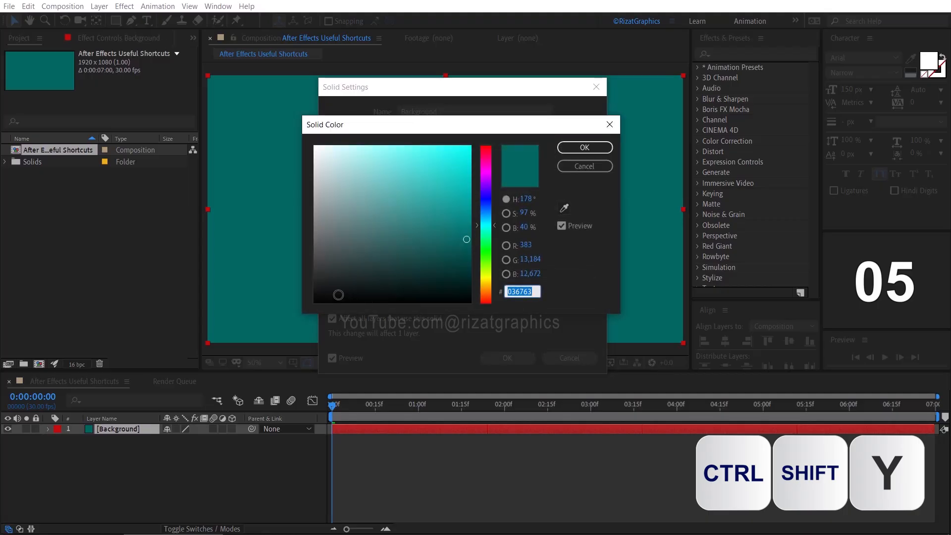
text(000000)
click(575, 147)
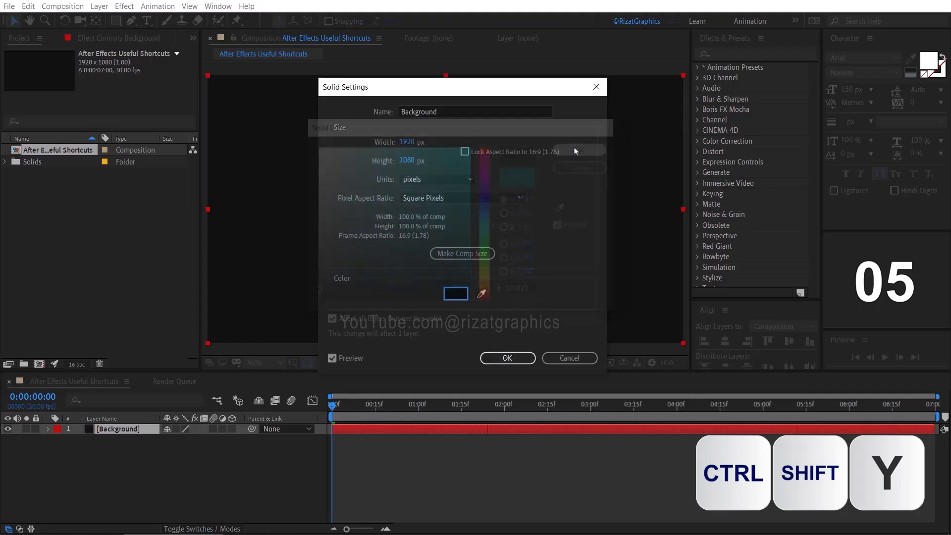
click(505, 356)
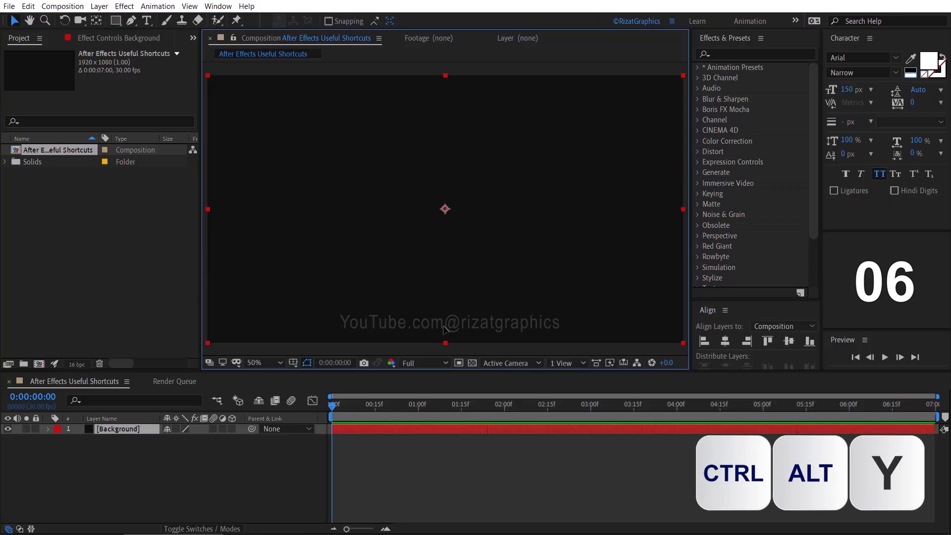
- Add an adjustment layer above the Background layer and rename it Adjustment
key(ctrl+alt+y)
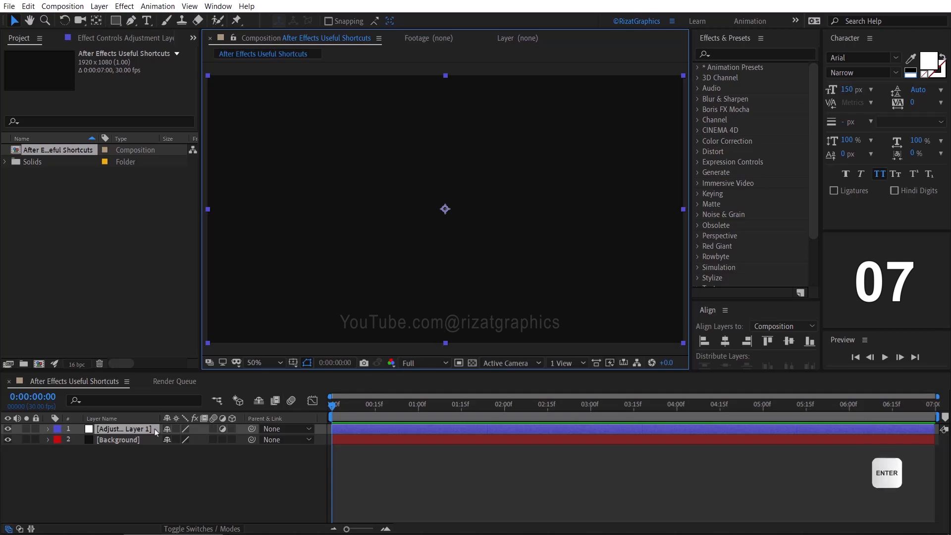
key(Return)
text(Adj)
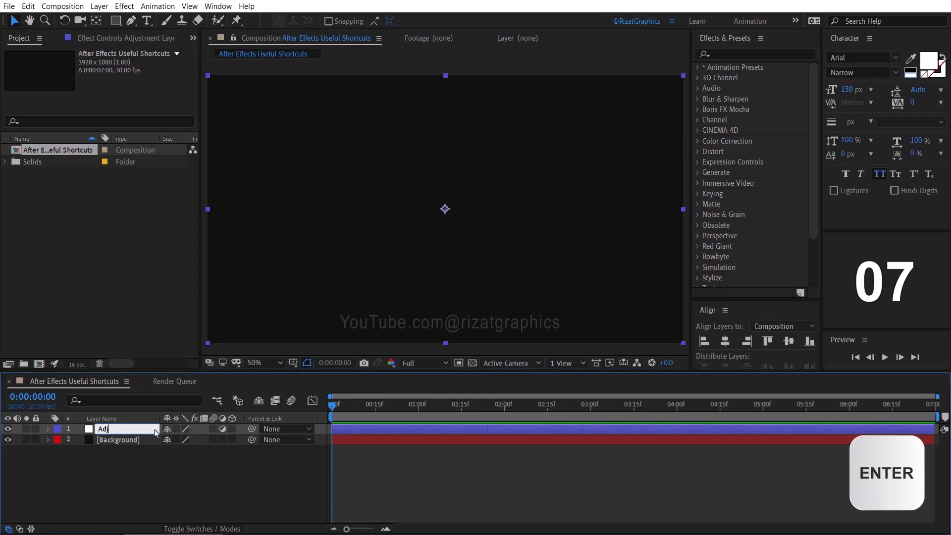
text(ustment)
key(Return)
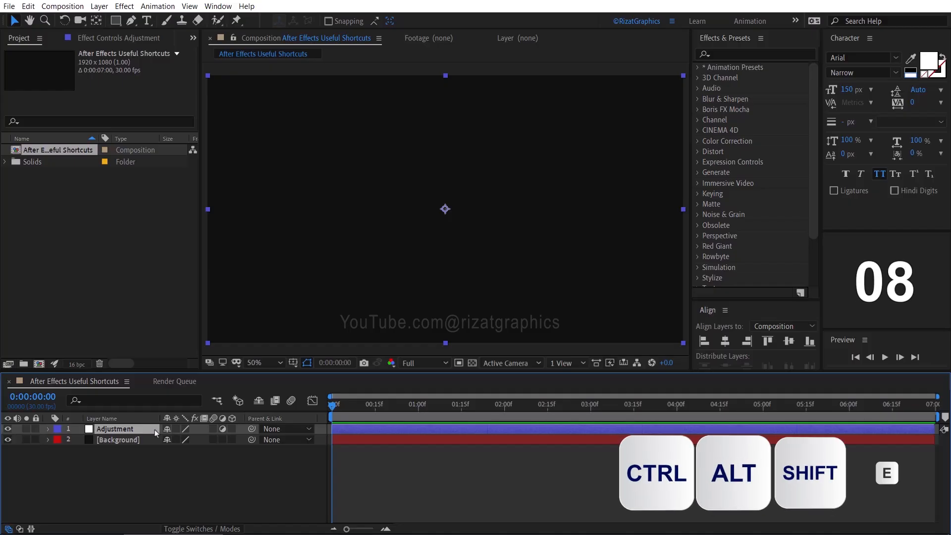
- Apply the Fill effect to the Adjustment layer and set its colour to the dark blue 003968
key(ctrl+alt+shift+e)
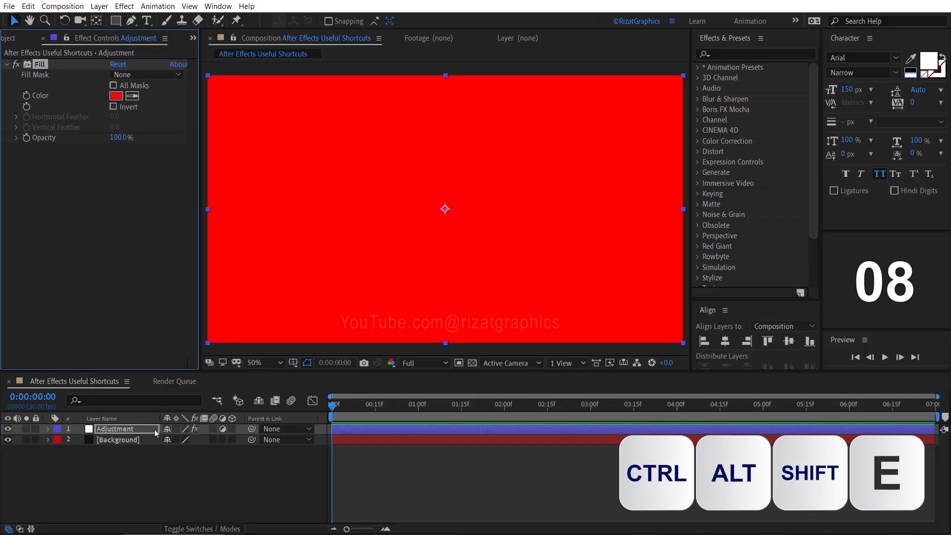
click(116, 96)
text(003968)
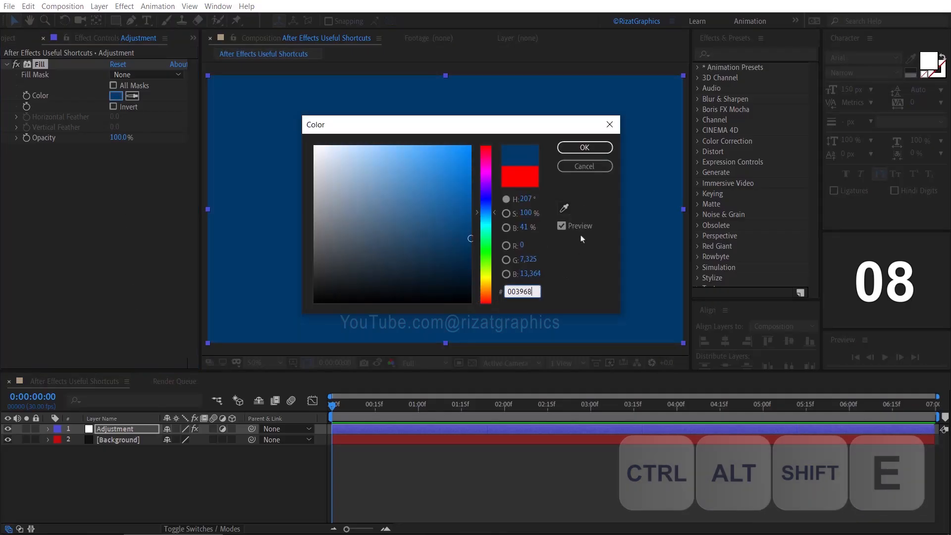
click(585, 148)
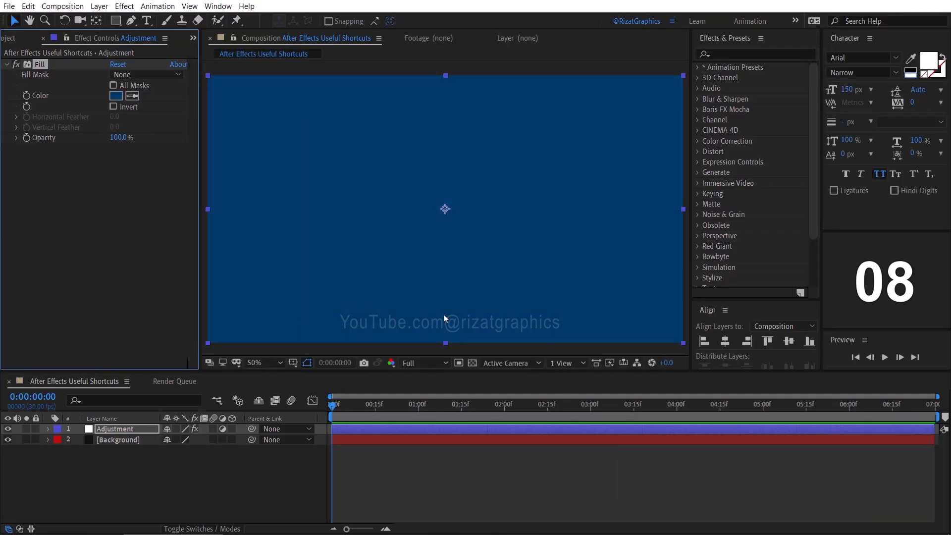
- Create a text layer above the Adjustment layer that reads AE Shortcuts
click(443, 315)
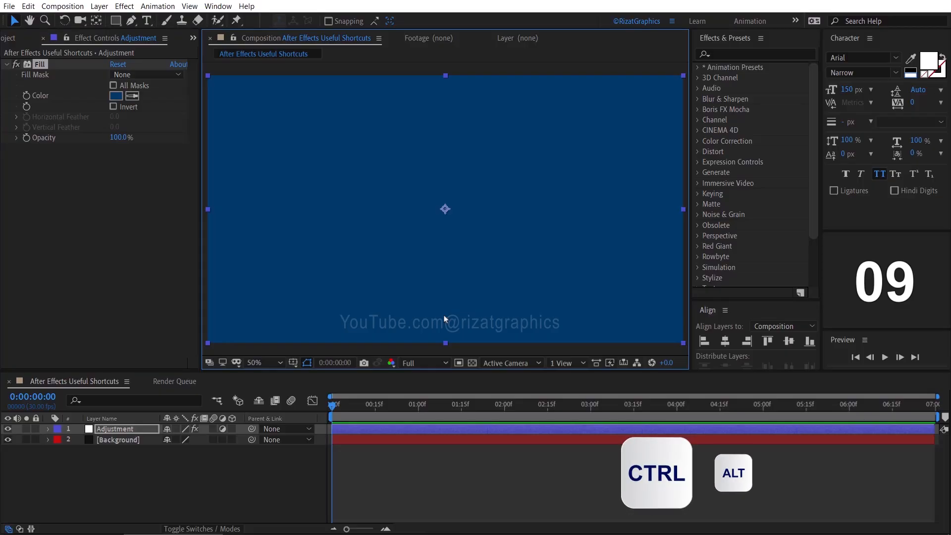
key(ctrl+alt+shift+t)
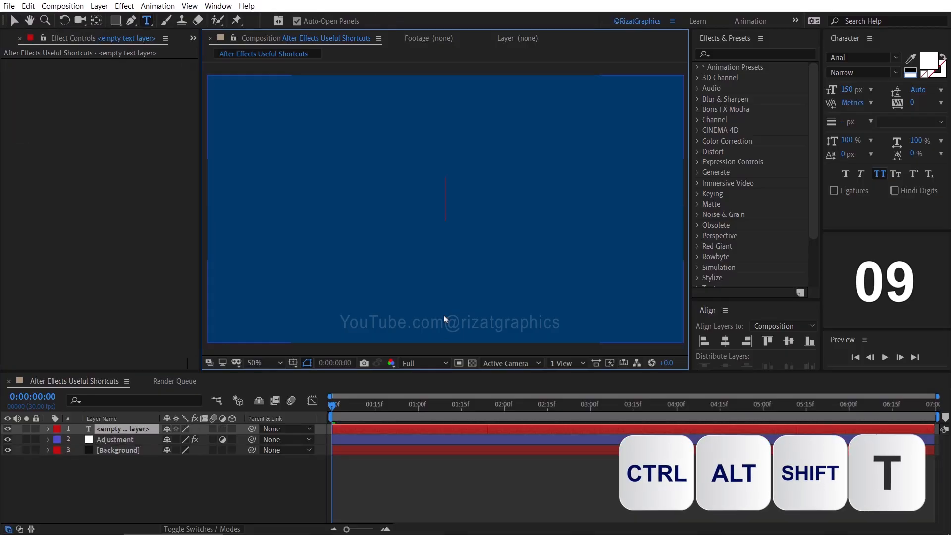
text(AE Shortcuts)
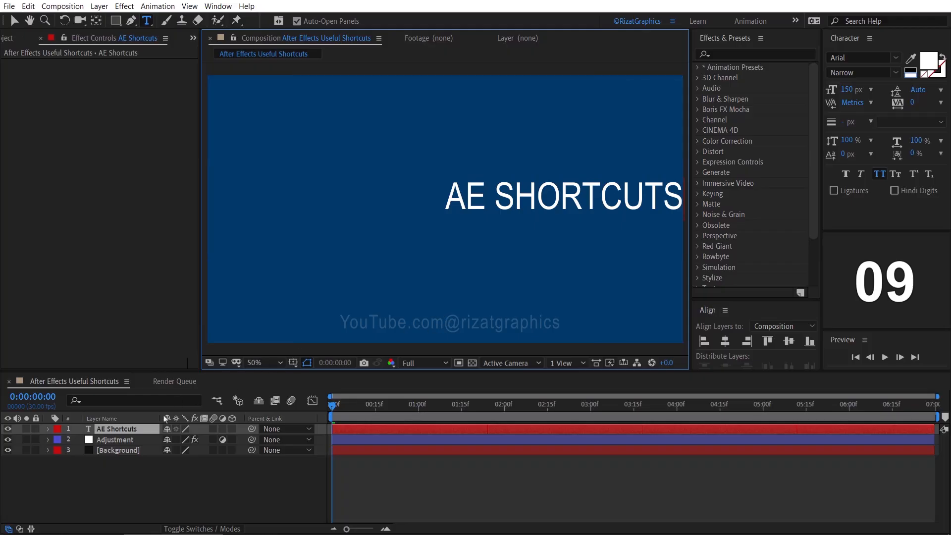
- Centre the AE Shortcuts layer's anchor point on the text and align the layer to the composition's horizontal and vertical centre
click(152, 434)
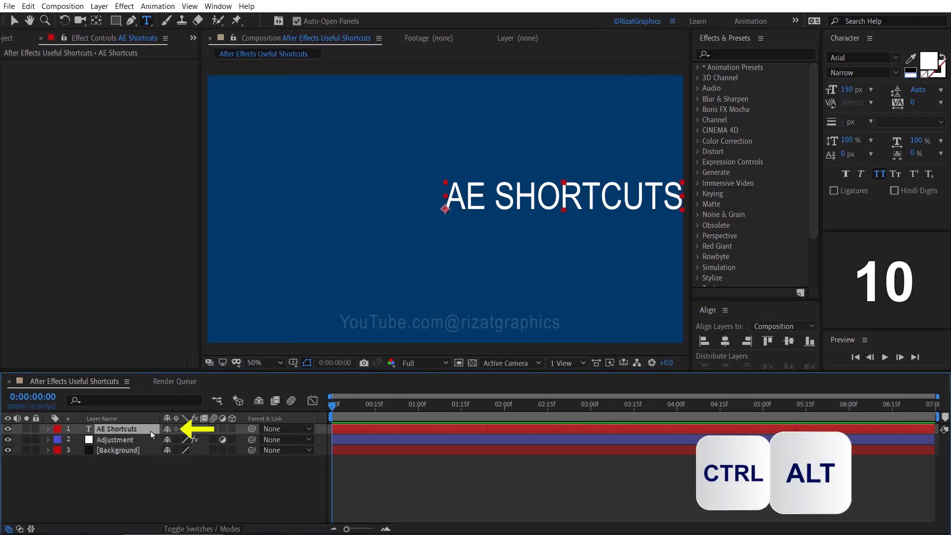
key(ctrl+alt+Home)
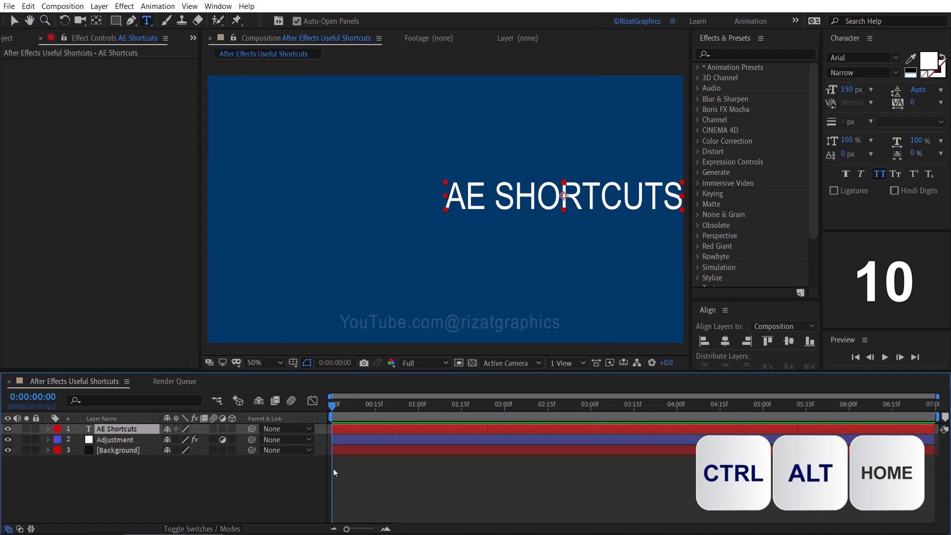
click(723, 341)
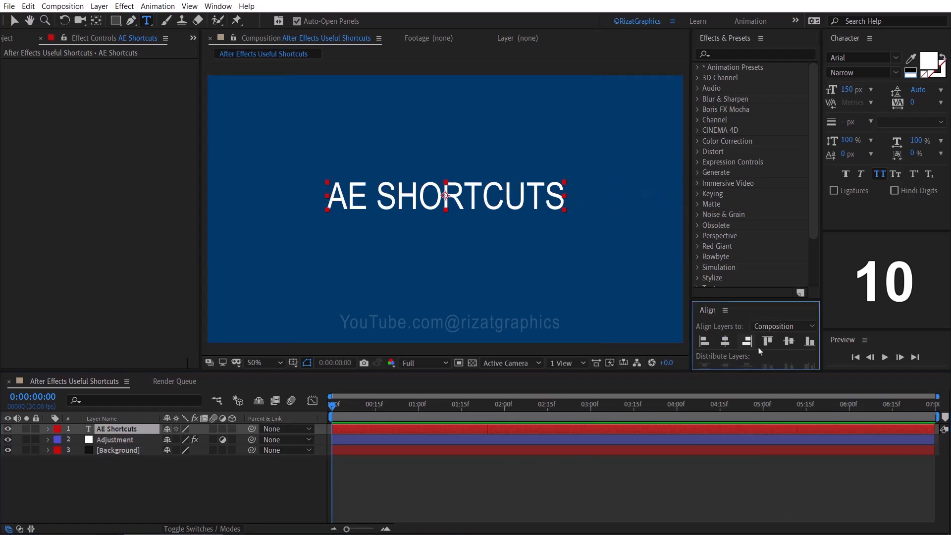
click(788, 341)
key(v)
- Show the rulers, frame the title text with horizontal and vertical guides along its edges, and hide the rulers again
click(444, 330)
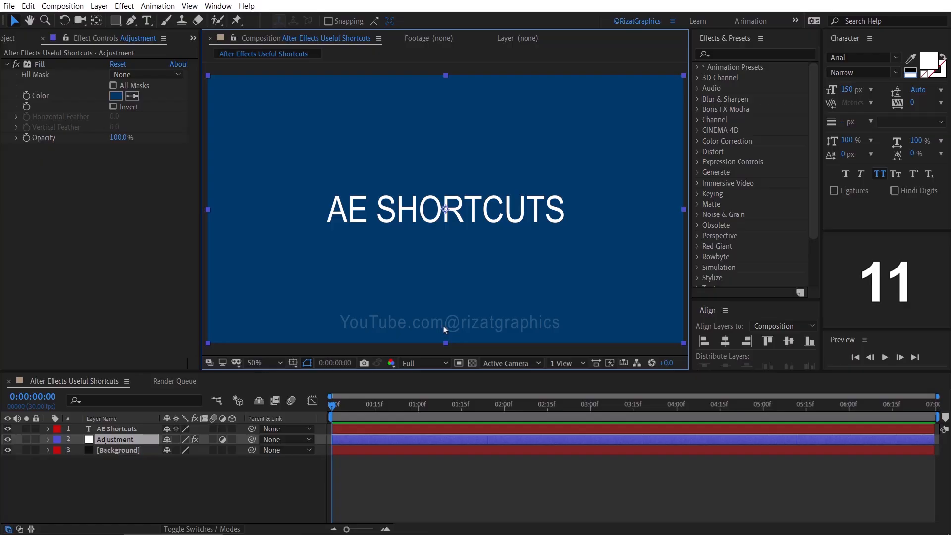
key(ctrl+r)
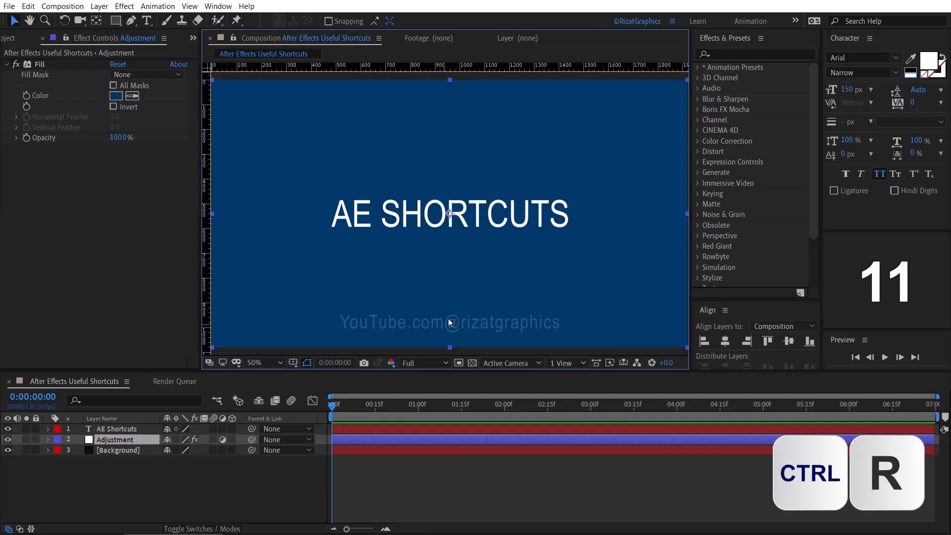
drag(443, 69, 454, 199)
drag(451, 70, 449, 227)
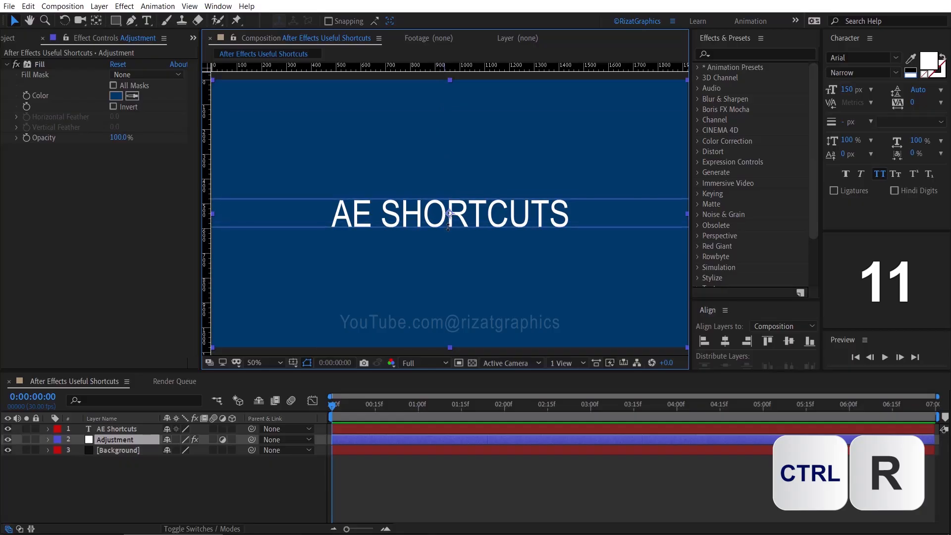
drag(204, 218, 330, 215)
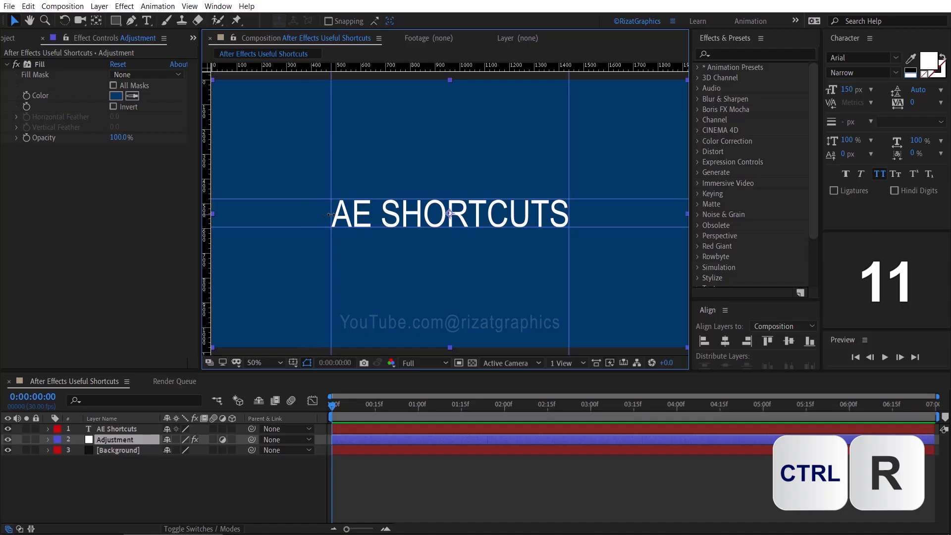
key(ctrl+r)
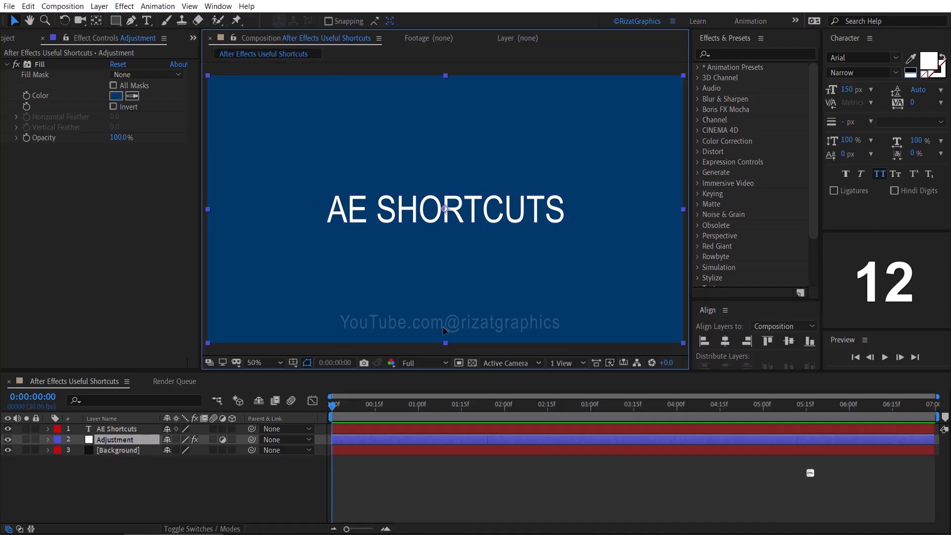
- Import the Artistica audio file, both photos and both videos from the AE Shortcuts folder as footage
key(ctrl+i)
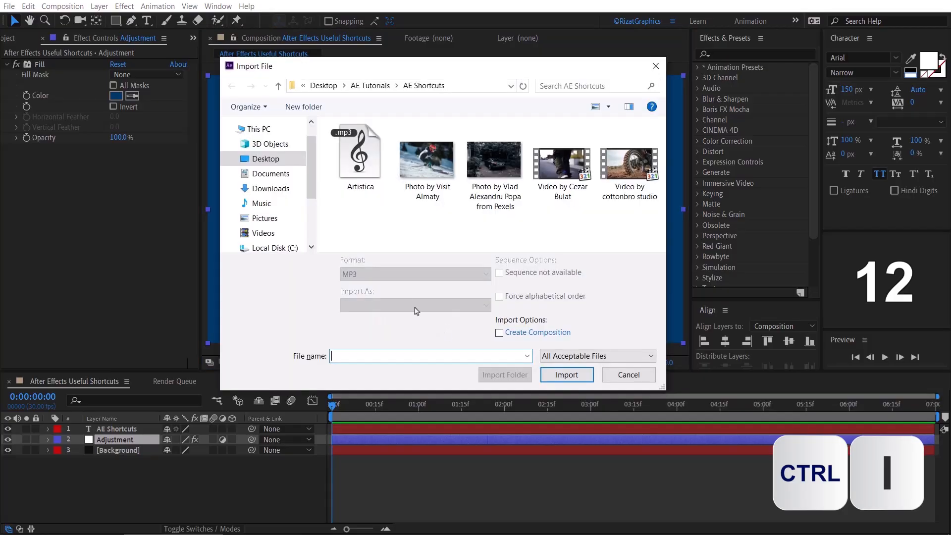
drag(361, 221, 615, 163)
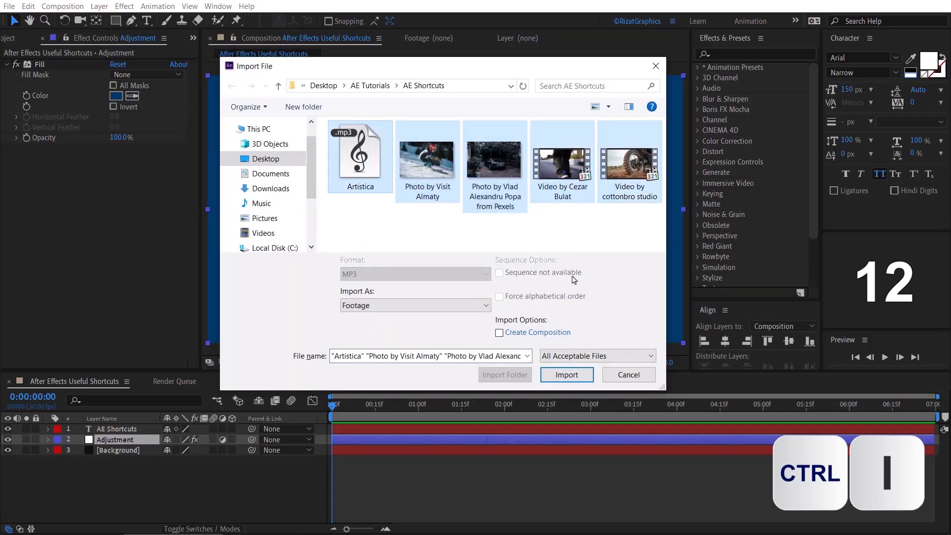
click(564, 377)
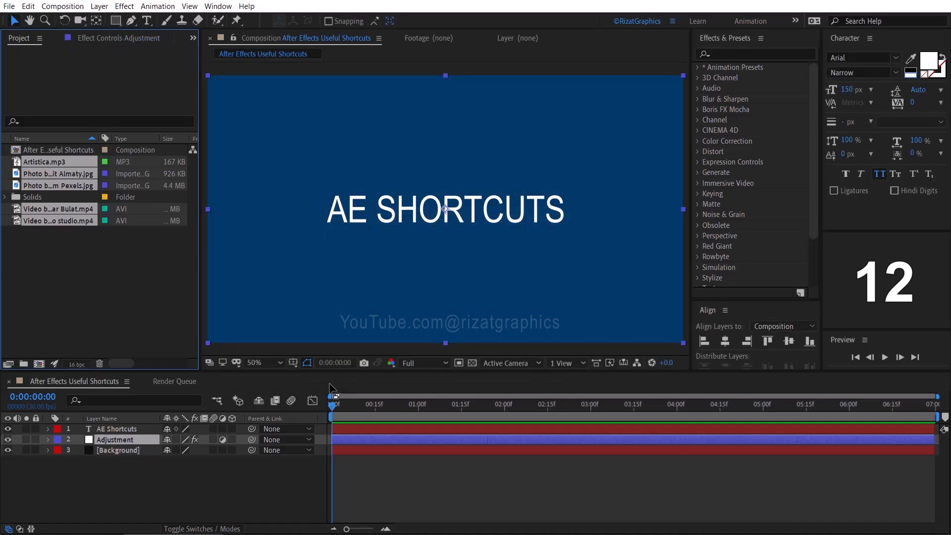
click(90, 285)
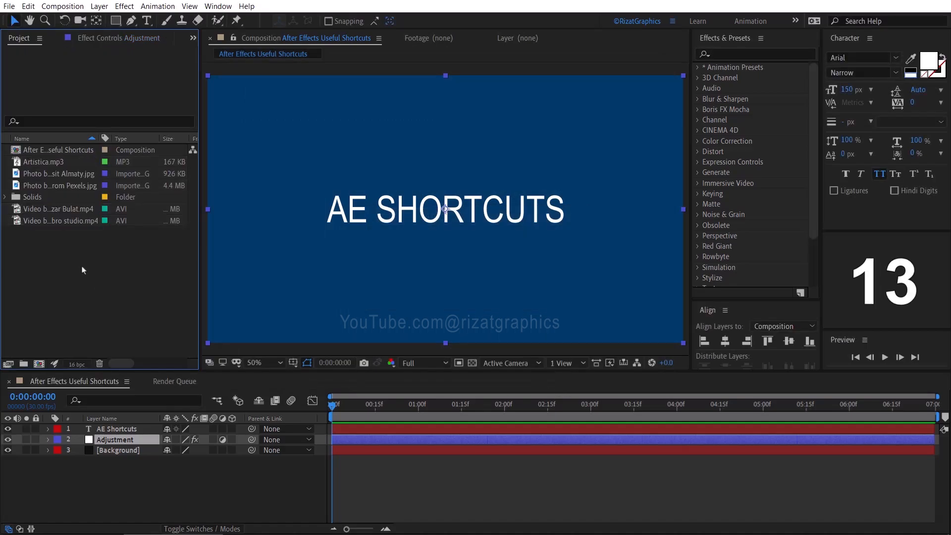
click(85, 186)
drag(91, 337, 100, 429)
key(ctrl+z)
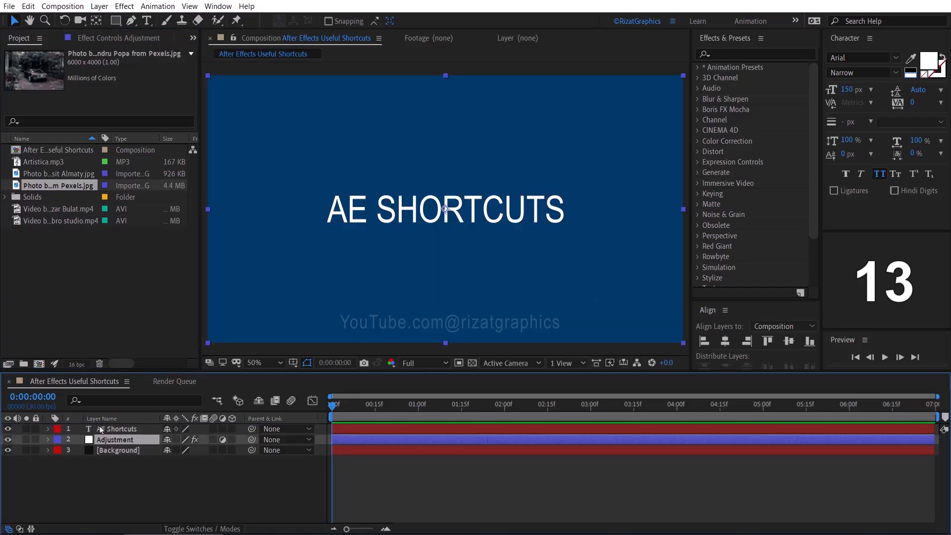
- Clear the layer selection and add the imported Pexels car photo to the composition as the topmost layer
click(100, 493)
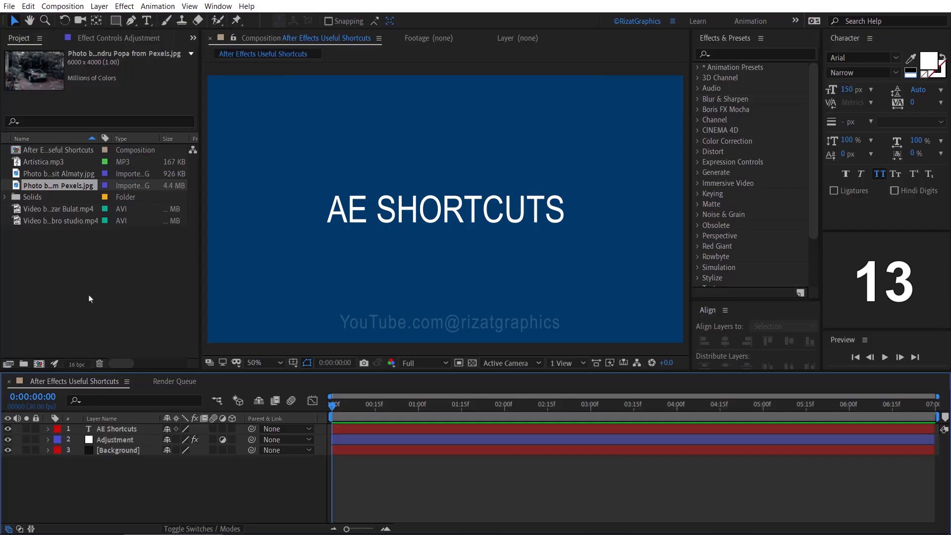
click(90, 192)
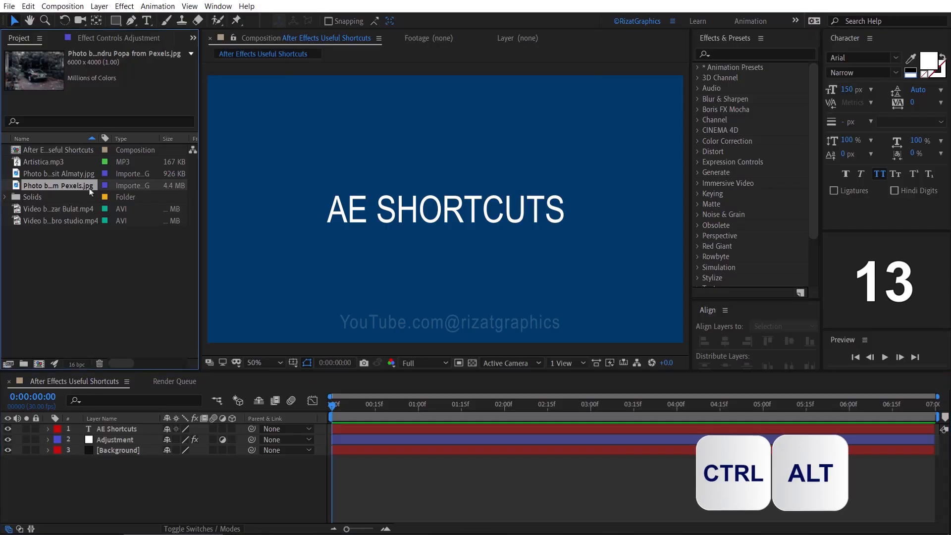
key(ctrl+alt+slash)
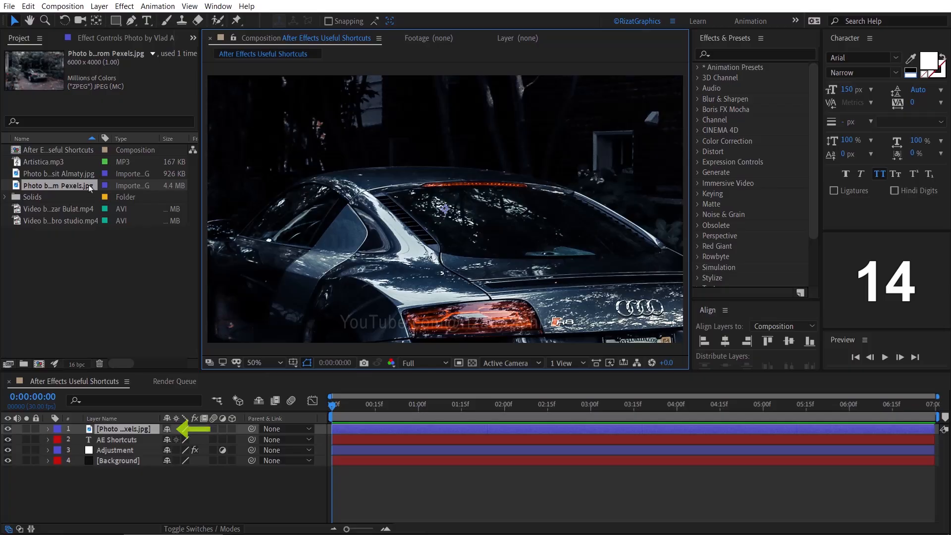
- Replace the car photo layer's source with the Visit Almaty photo, and undo the replacement
click(90, 175)
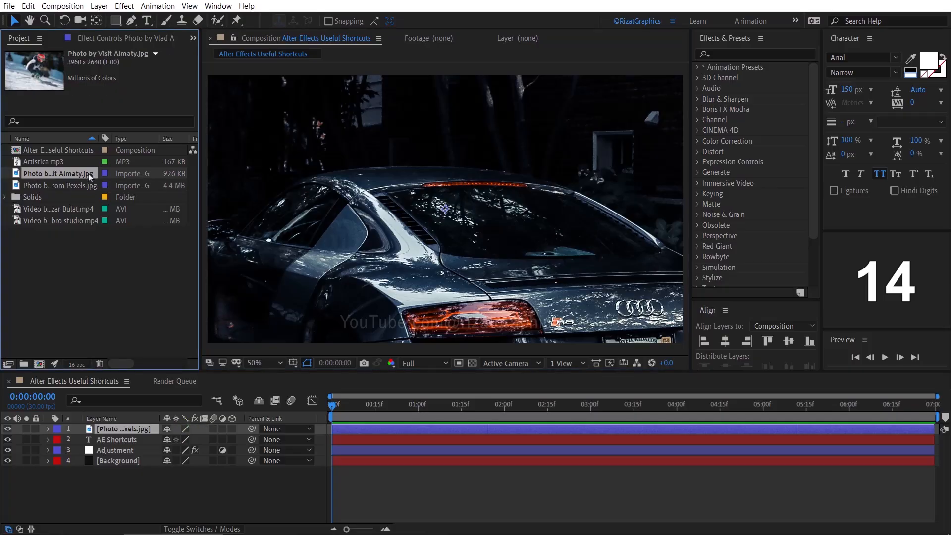
key(ctrl+alt+slash)
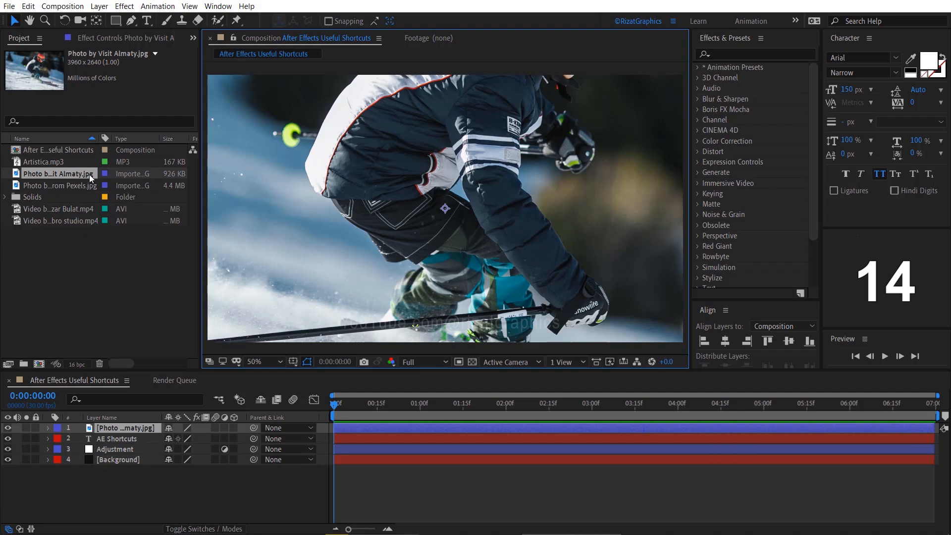
key(ctrl+z)
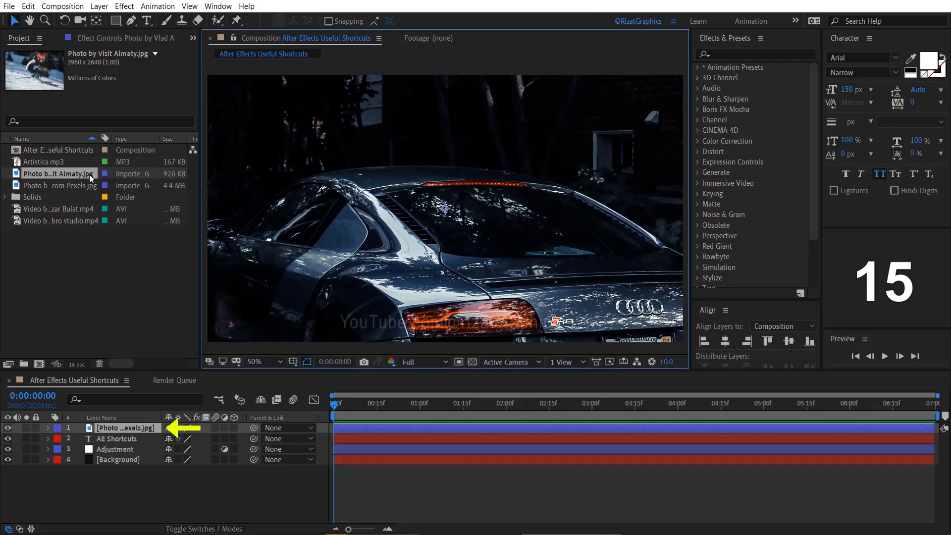
- Swap the top car photo layer for the Visit Almaty photo, fitting it to the composition's width and finally to its full size
key(alt)
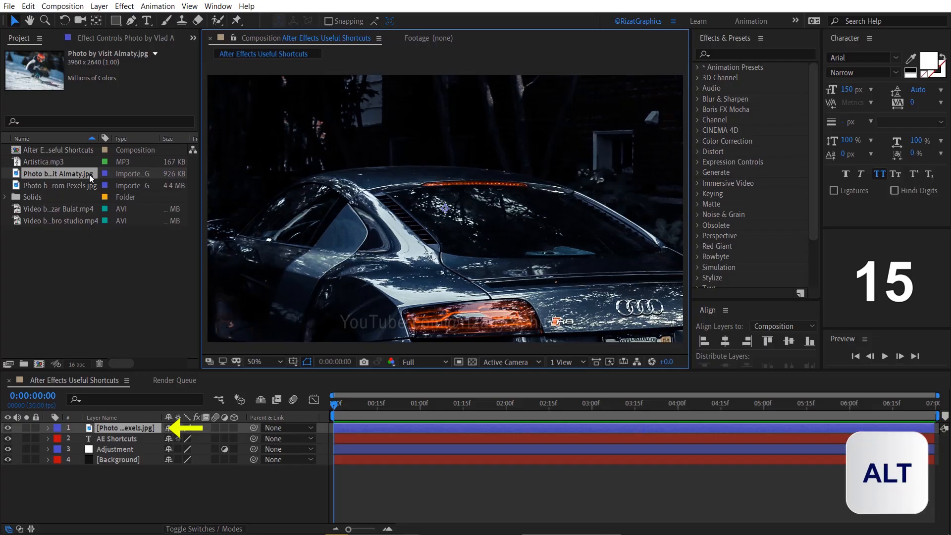
drag(91, 178, 109, 432)
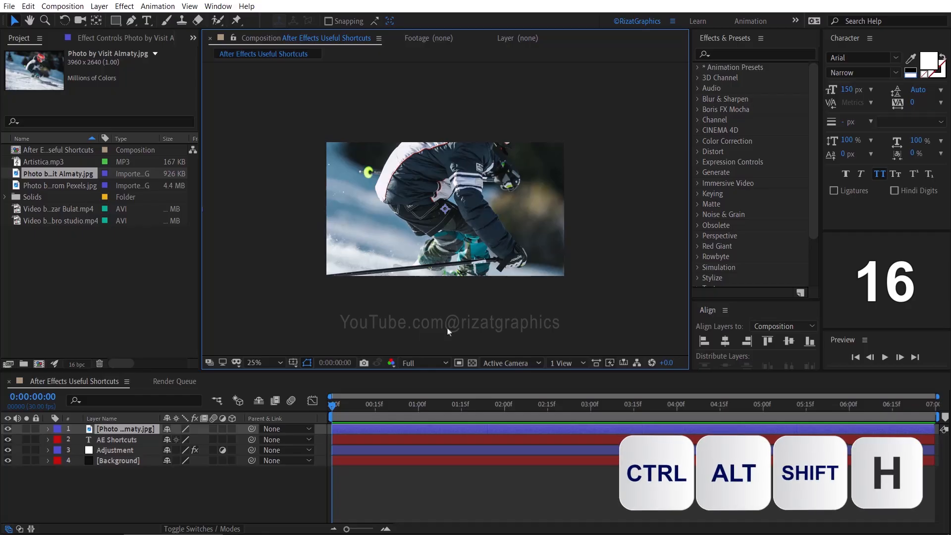
key(ctrl+alt+shift+h)
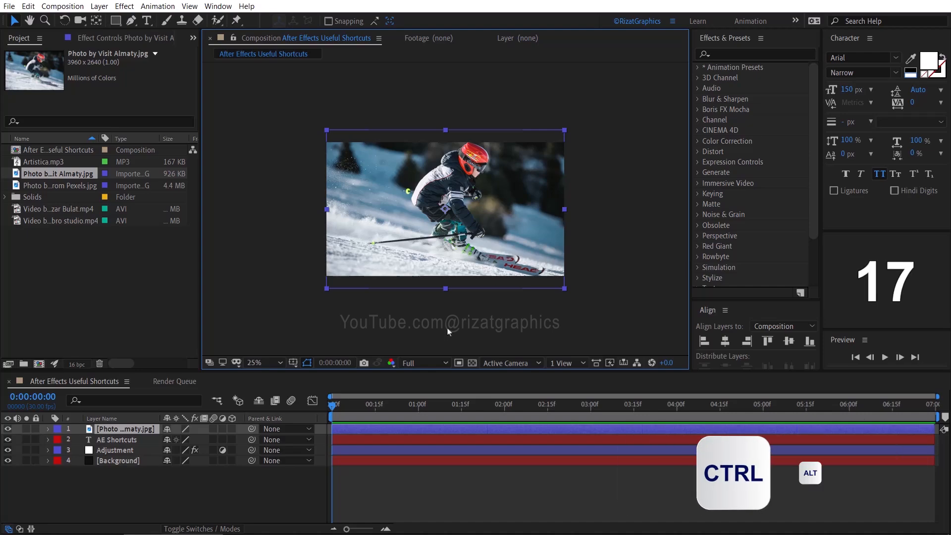
key(ctrl+alt+f)
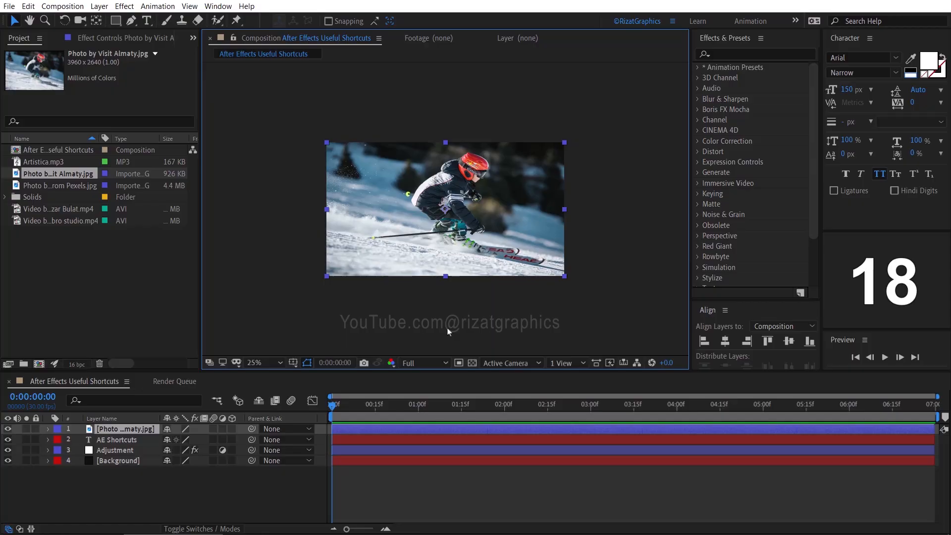
- Examine the skier photo up close in the composition view and return to the whole frame, twice
scroll(447, 331, up, 7)
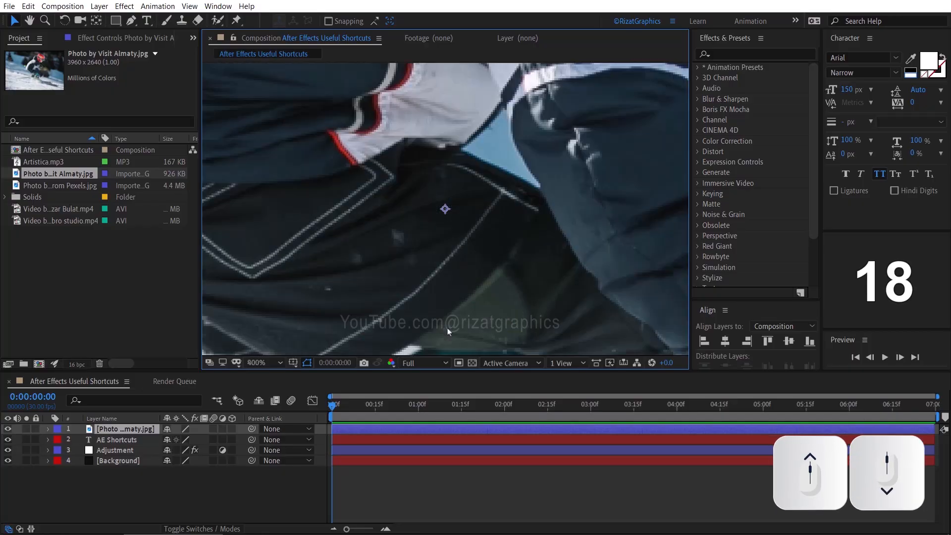
scroll(447, 332, down, 10)
scroll(448, 332, up, 9)
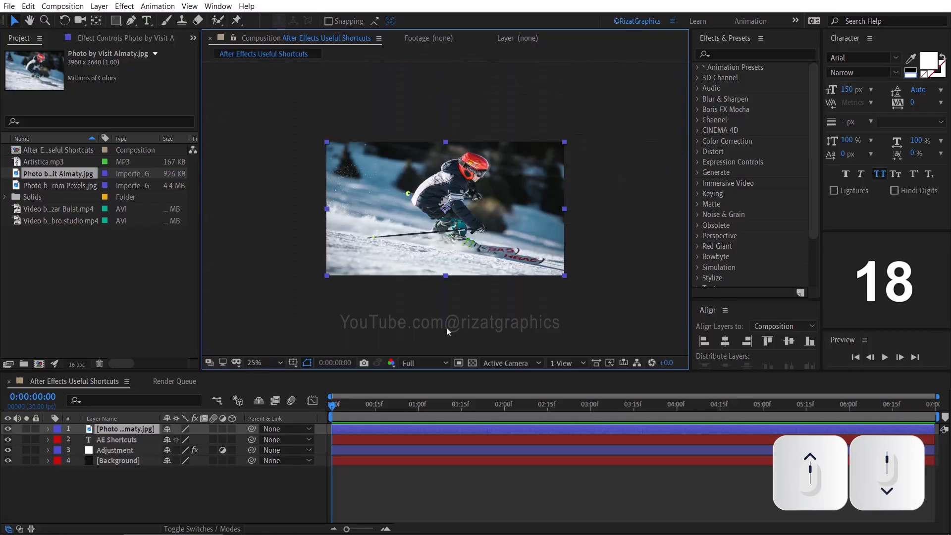
scroll(447, 332, down, 6)
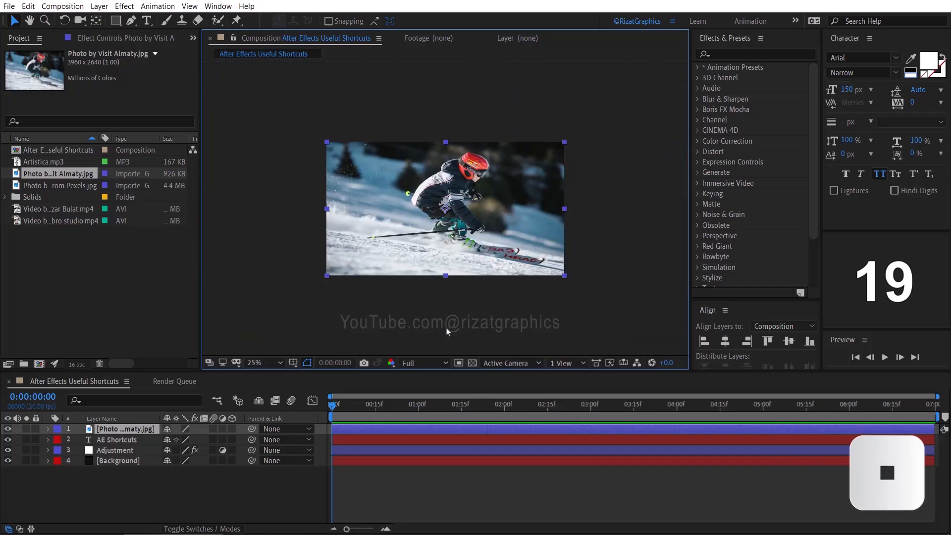
key(period)
key(period)
key(period)
key(period)
key(period)
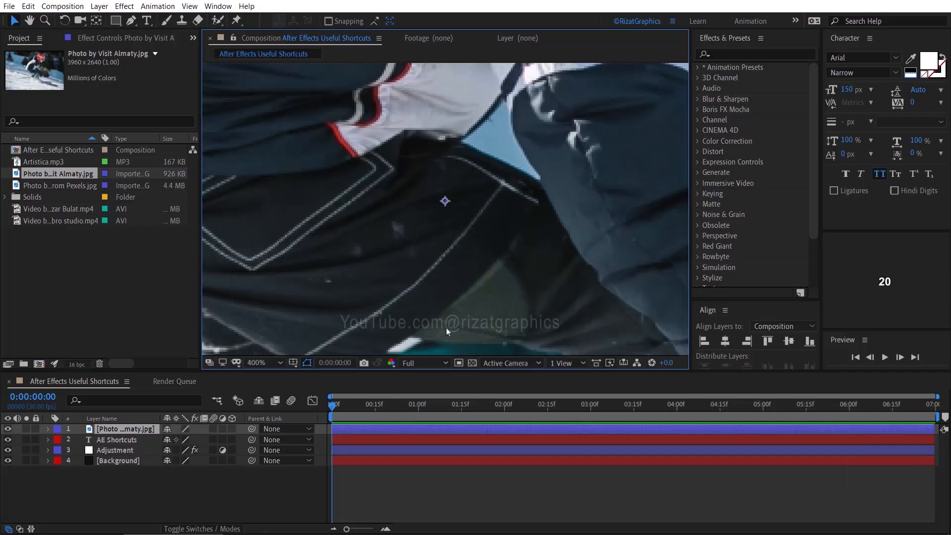
key(comma)
key(comma)
key(comma)
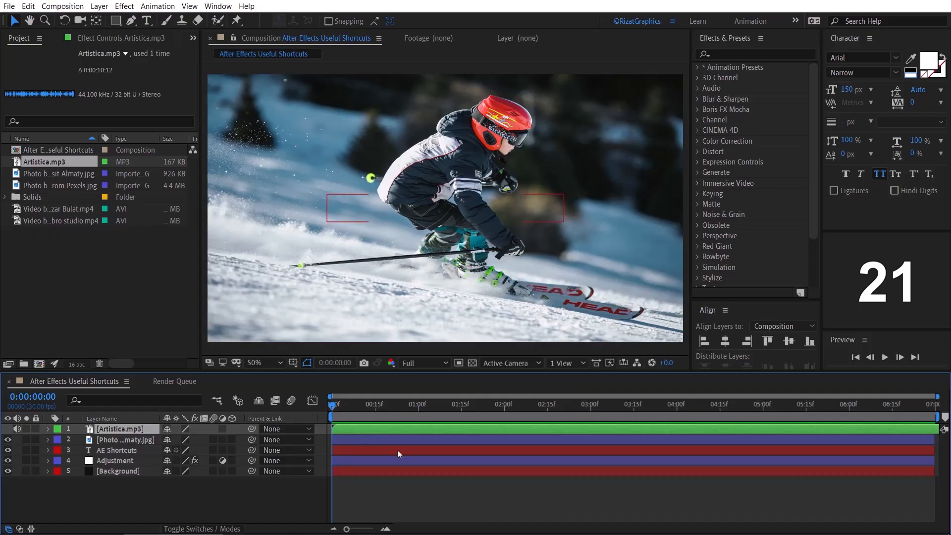
- Reveal the Artistica.mp3 layer's Audio Levels and waveform, and collapse the layer again
key(l)
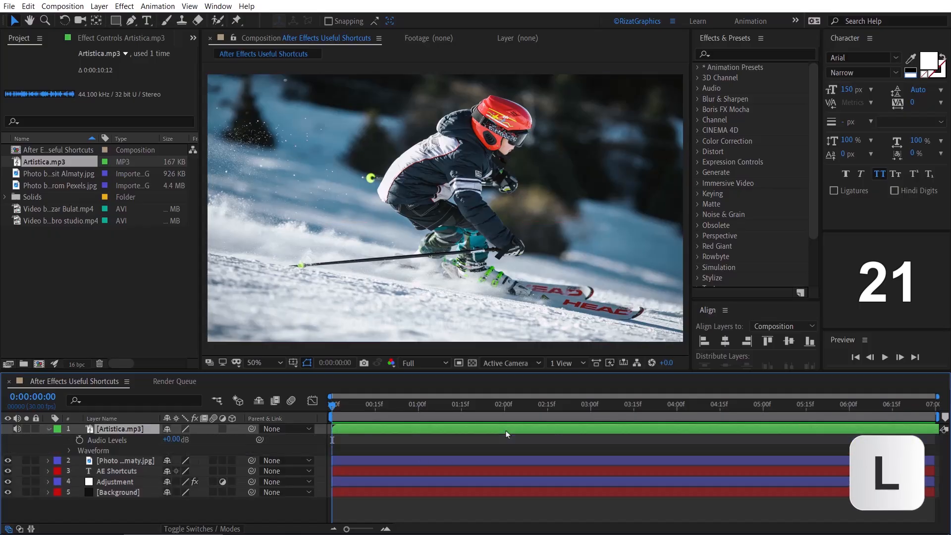
key(l)
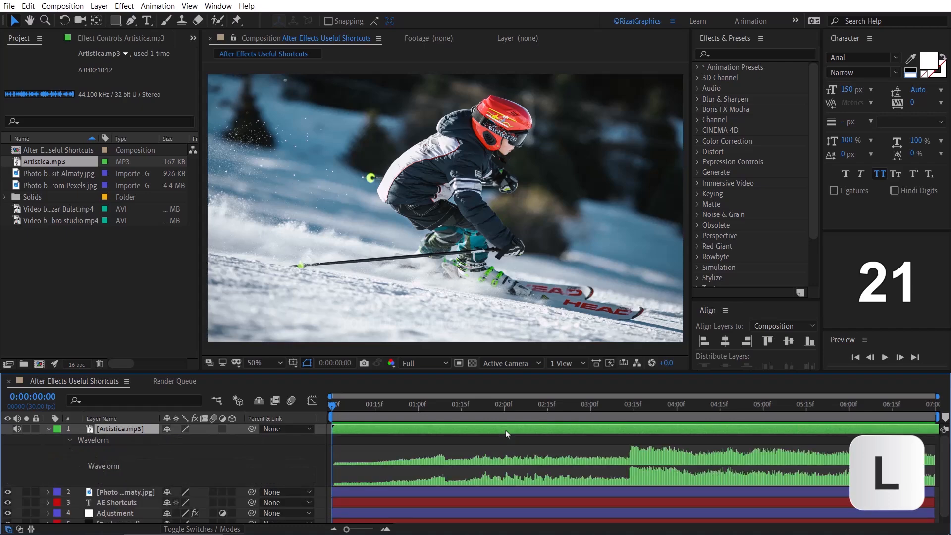
key(l)
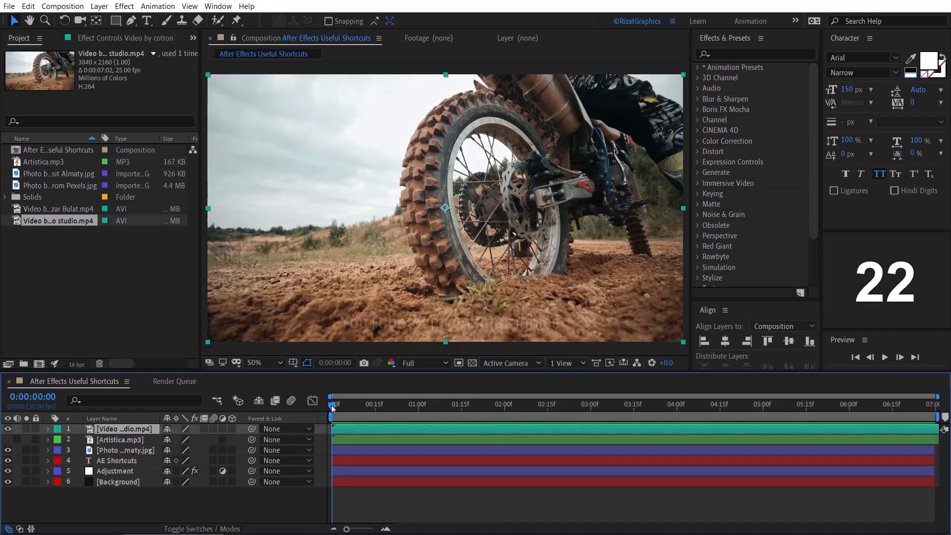
- Preview the motocross video in the composition and return the playhead to the first frame
key(space)
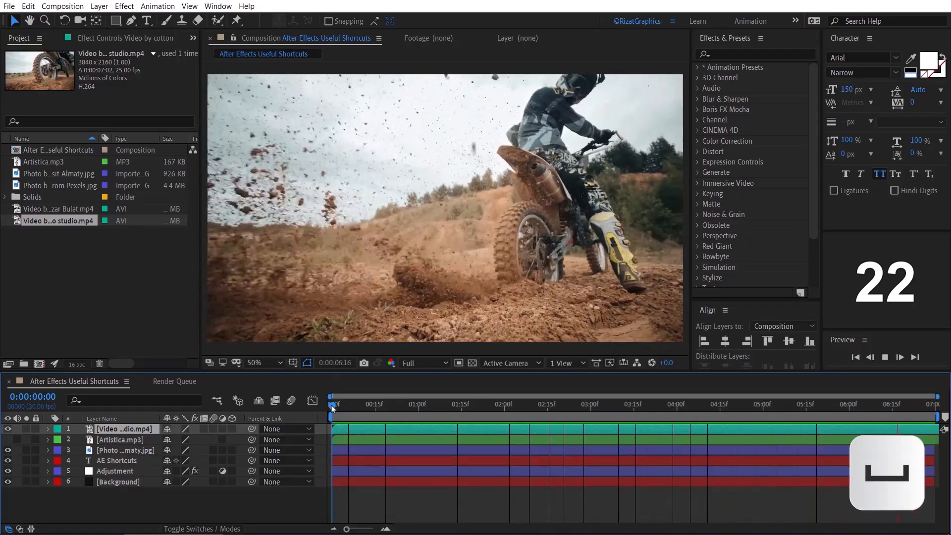
key(space)
key(Home)
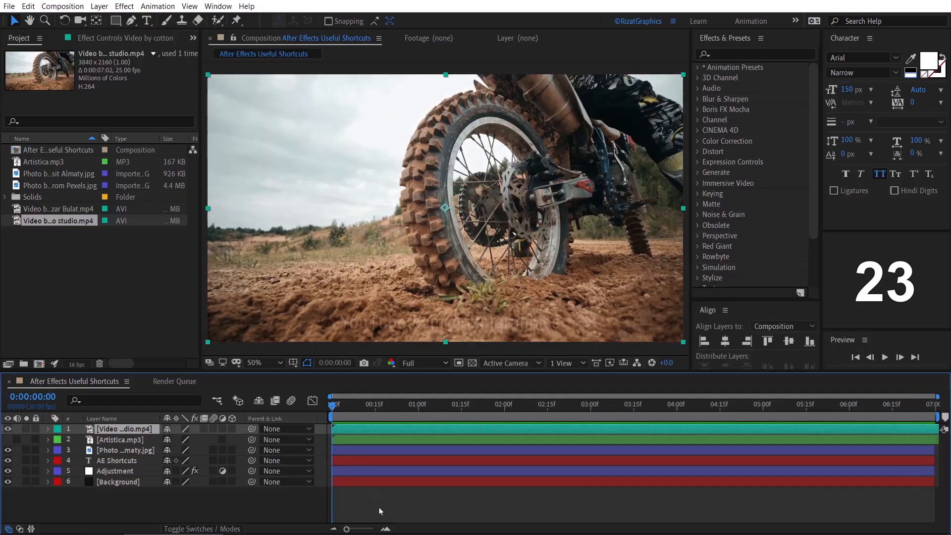
- Inspect the timeline at single-frame scale and return to the full duration, twice
click(385, 529)
click(385, 529)
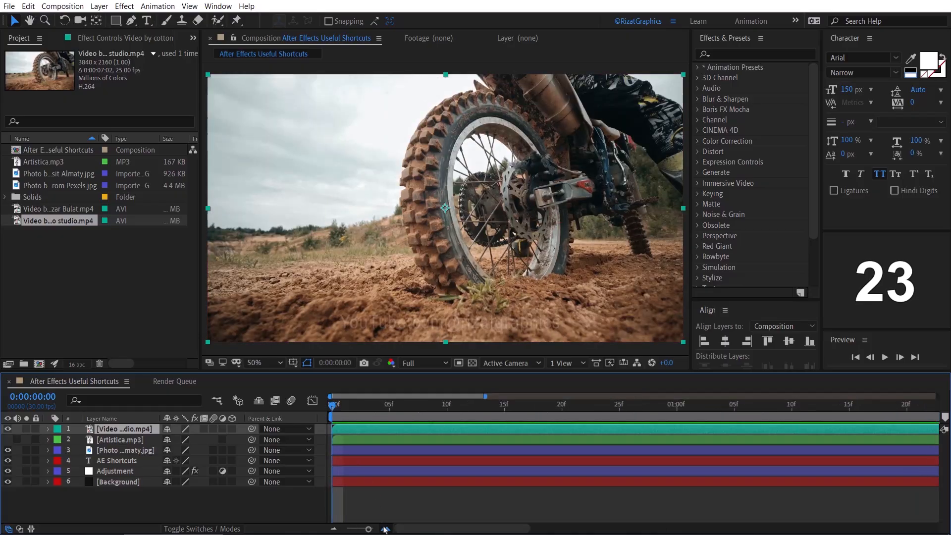
click(385, 529)
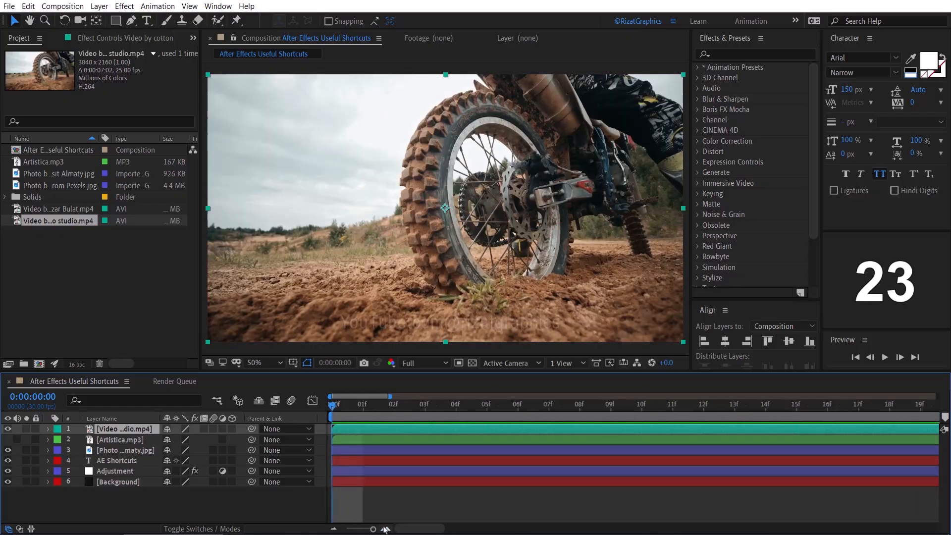
click(333, 528)
click(333, 529)
click(332, 529)
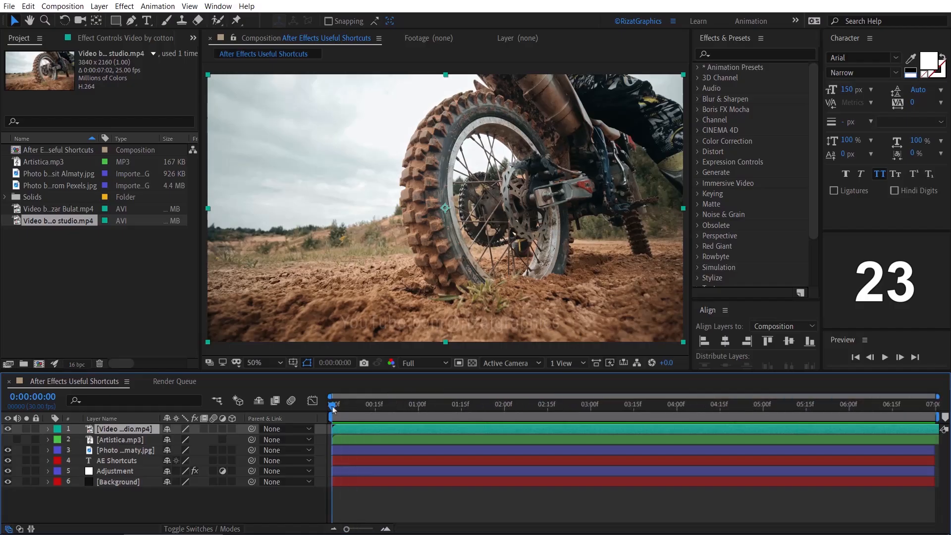
key(equal)
key(equal)
key(equal)
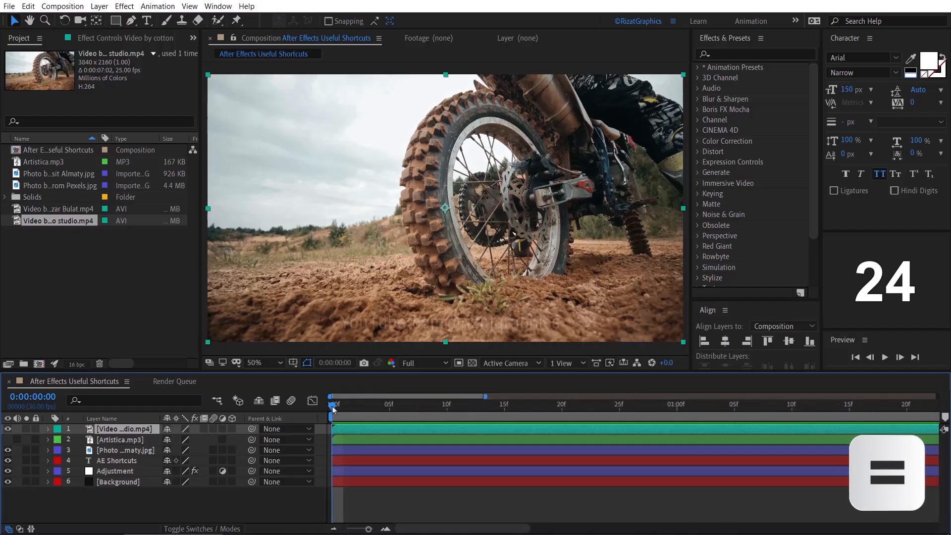
key(equal)
key(minus)
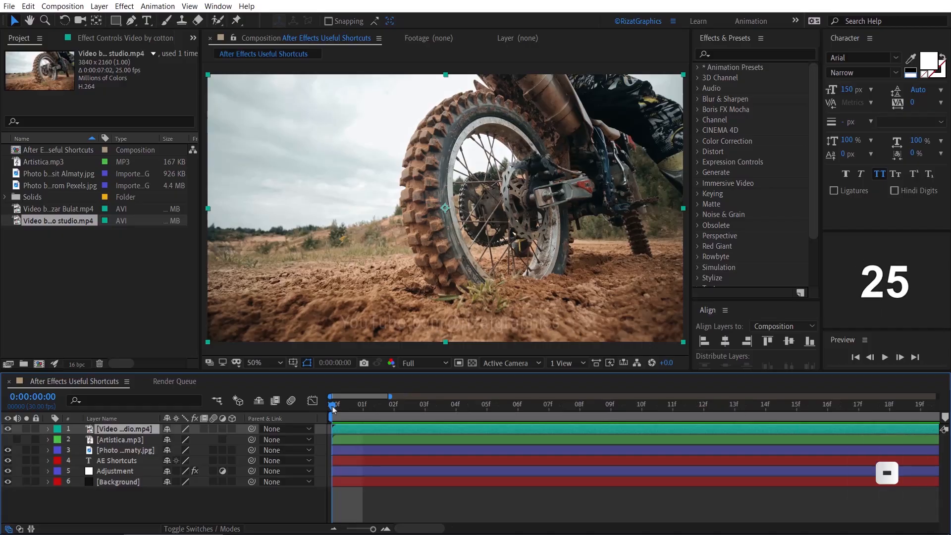
key(minus)
key(minus)
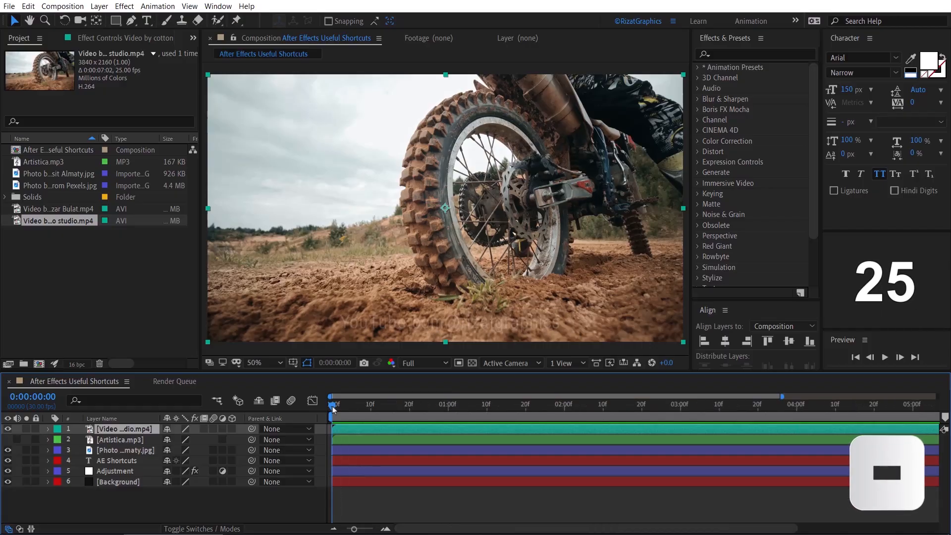
- Show individual frames in the timeline and advance the playhead frame by frame to 0:00:00:05
key(semicolon)
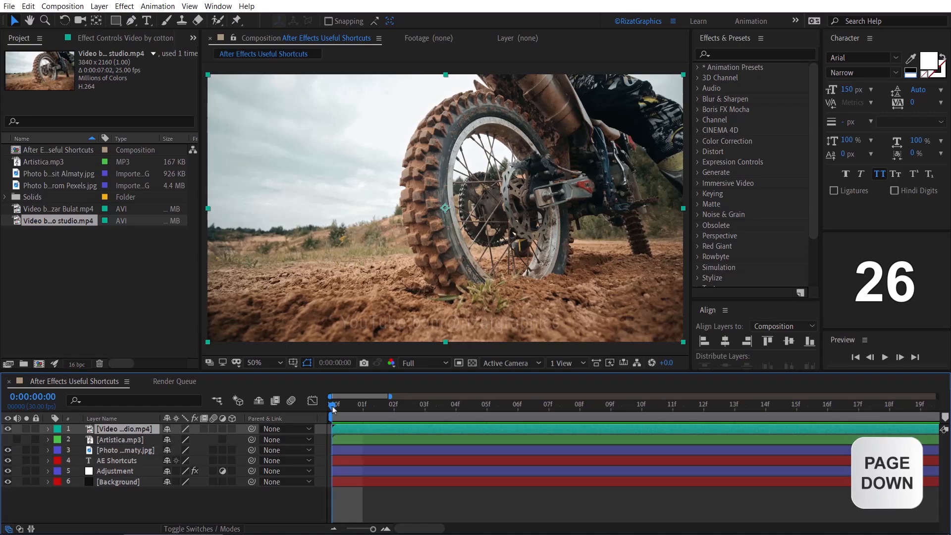
key(Page_Down)
key(Page_Down)
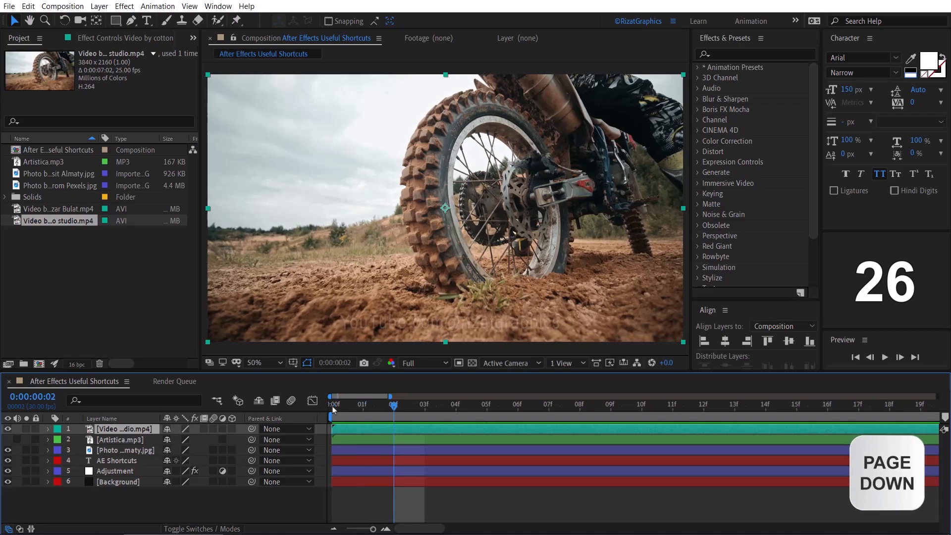
key(Page_Down)
key(Page_Down)
key(Page_Down)
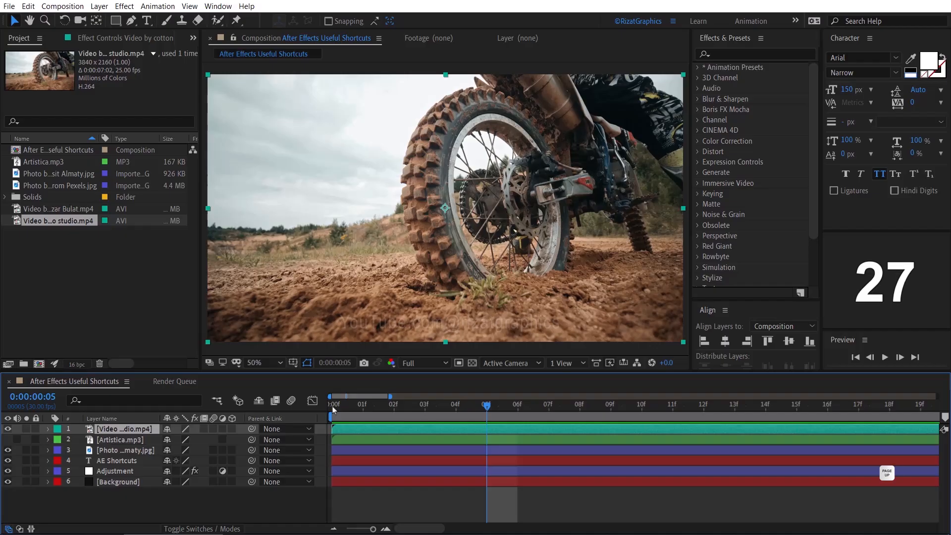
- Move the playhead back one frame at a time to 0:00:00:00
key(Page_Up)
key(Page_Up)
key(Page_Up)
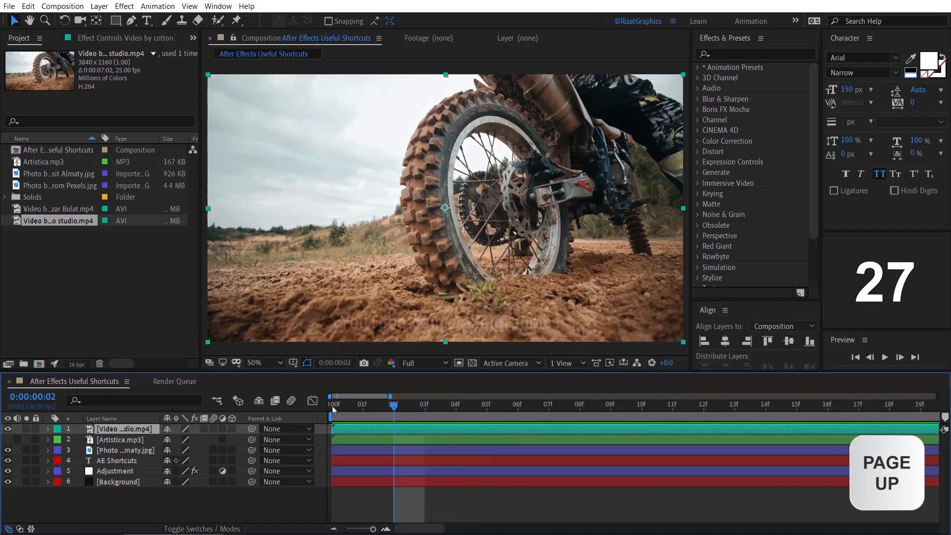
key(Page_Up)
key(Page_Up)
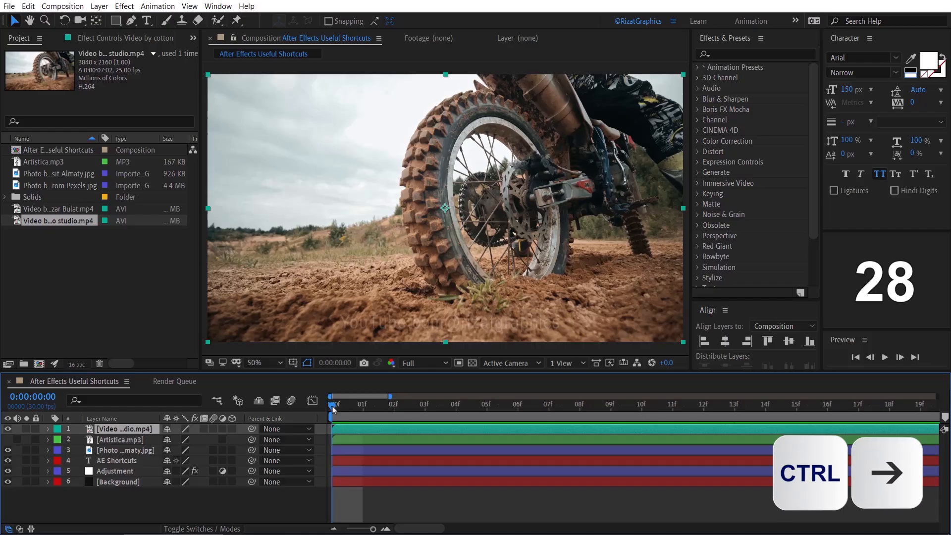
- Step the motocross video forward five single frames from the composition's start
key(ctrl+Right)
key(ctrl+Right)
key(ctrl+Right)
key(ctrl+Right)
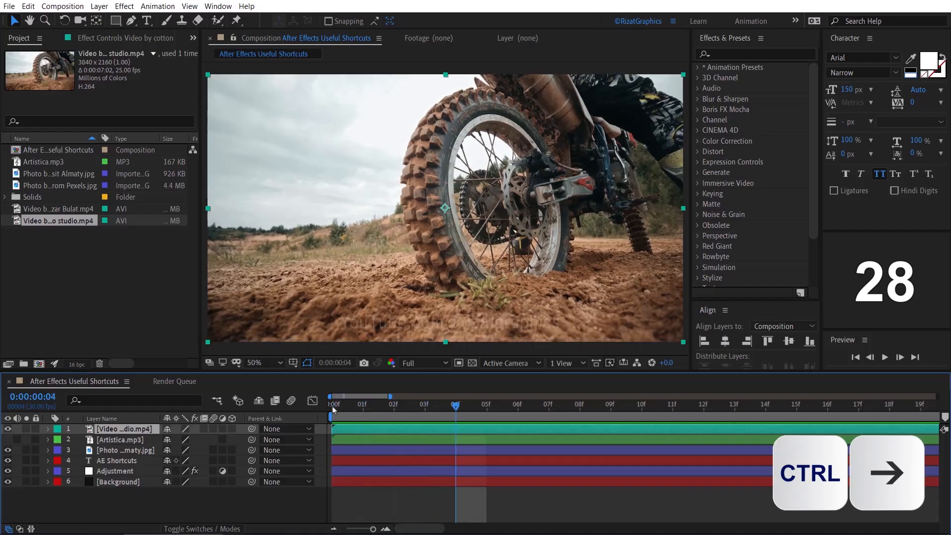
key(ctrl+Right)
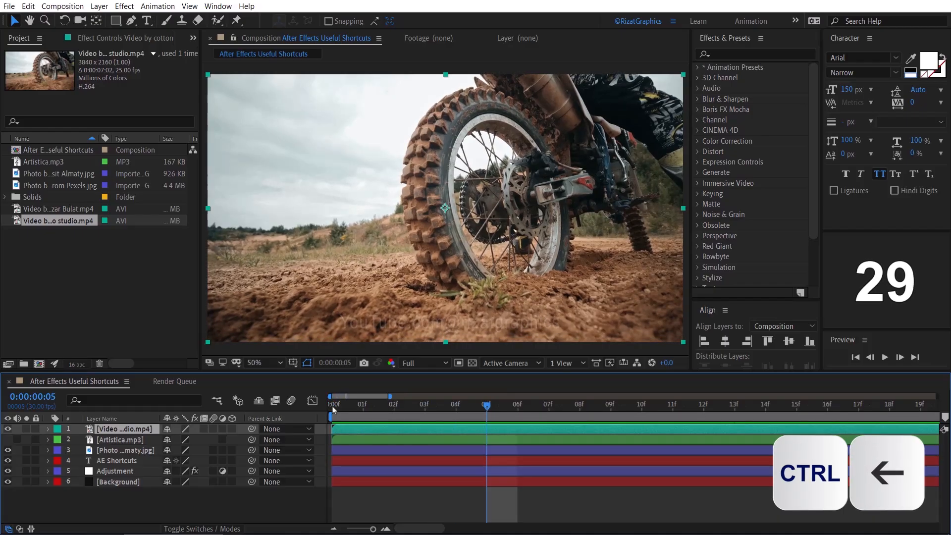
- Step back five single frames to the composition's start and show the full duration in the timeline
key(ctrl+Left)
key(ctrl+Left)
key(ctrl+Left)
key(ctrl+Left)
key(ctrl+Left)
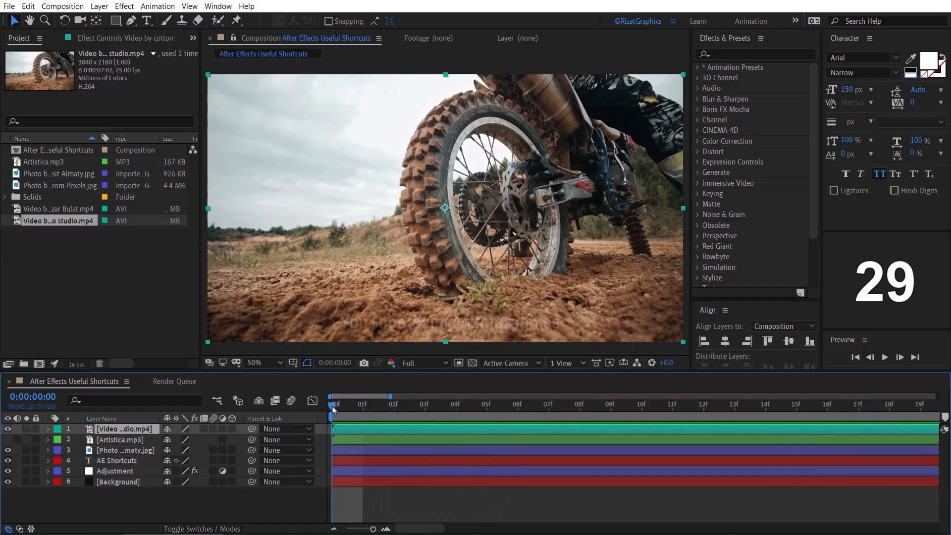
key(semicolon)
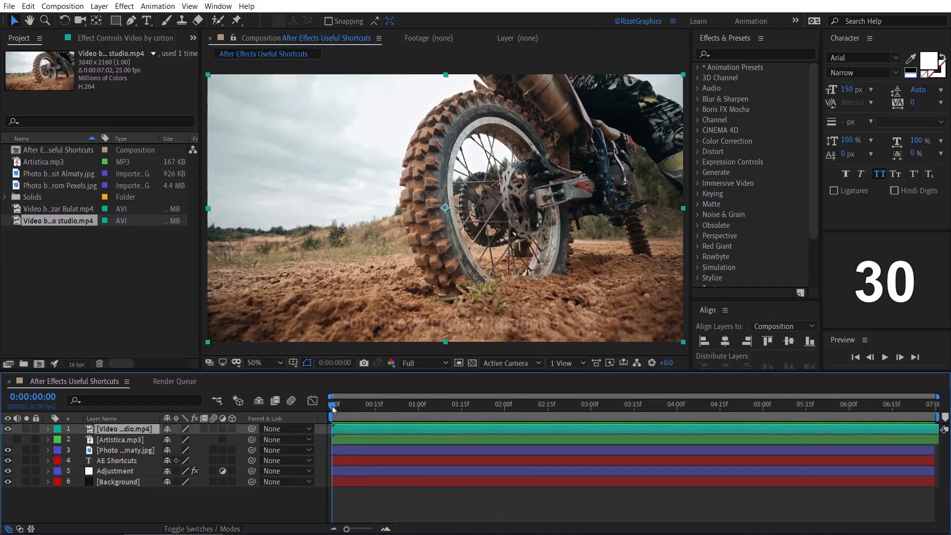
- Jump the playhead to the composition's end at 0:00:06:29 and back to its start
key(k)
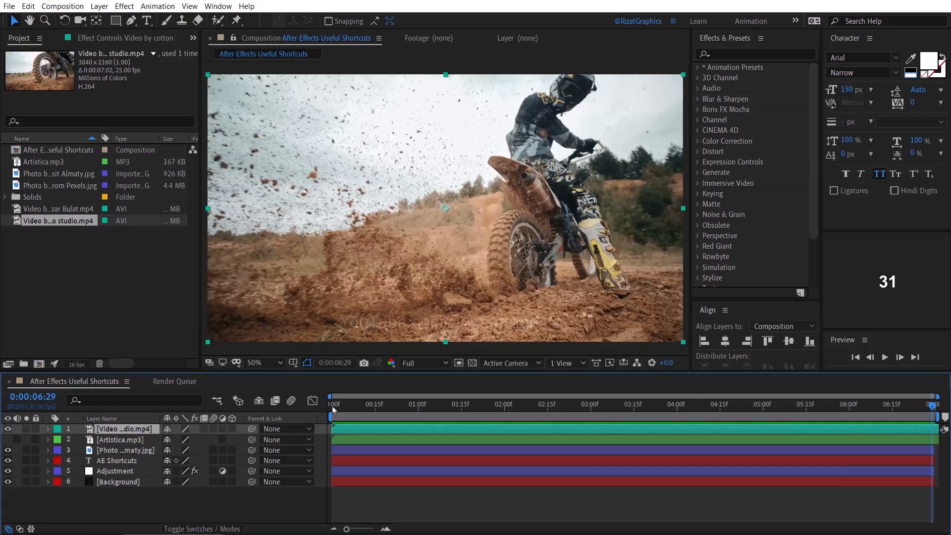
key(j)
key(j)
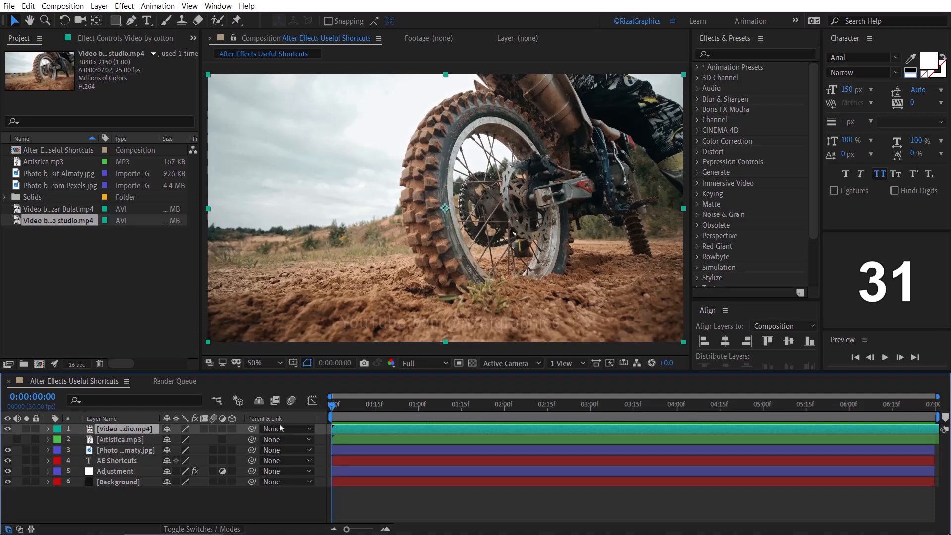
- Move the motocross video layer down one level at a time to the bottom of the layer stack
key(ctrl+bracketleft)
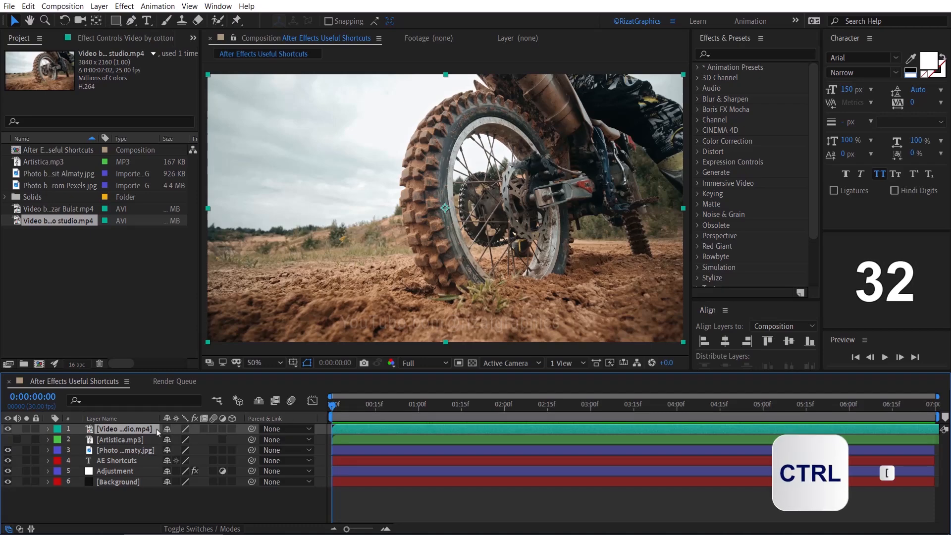
key(ctrl+bracketleft)
key(ctrl+bracketleft)
key(ctrl+bracketleft)
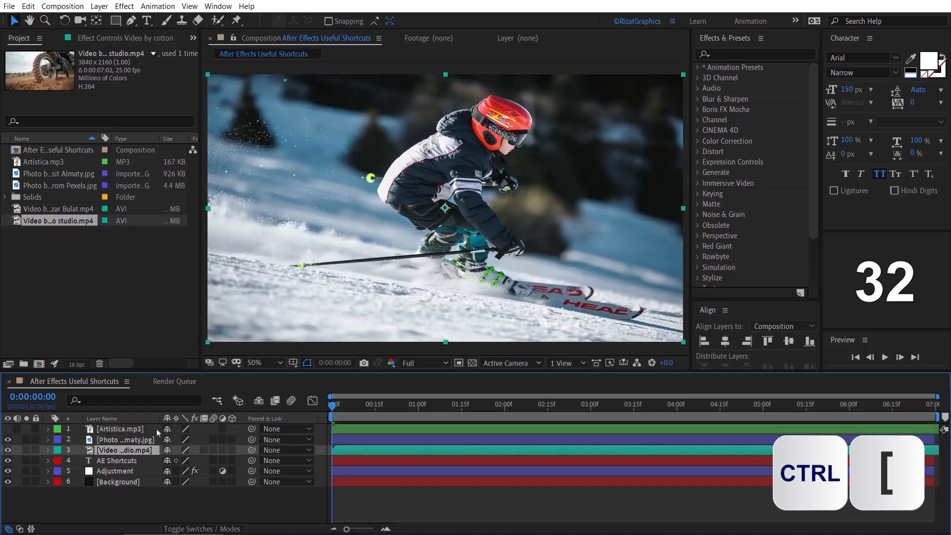
key(ctrl+bracketleft)
key(ctrl+bracketleft)
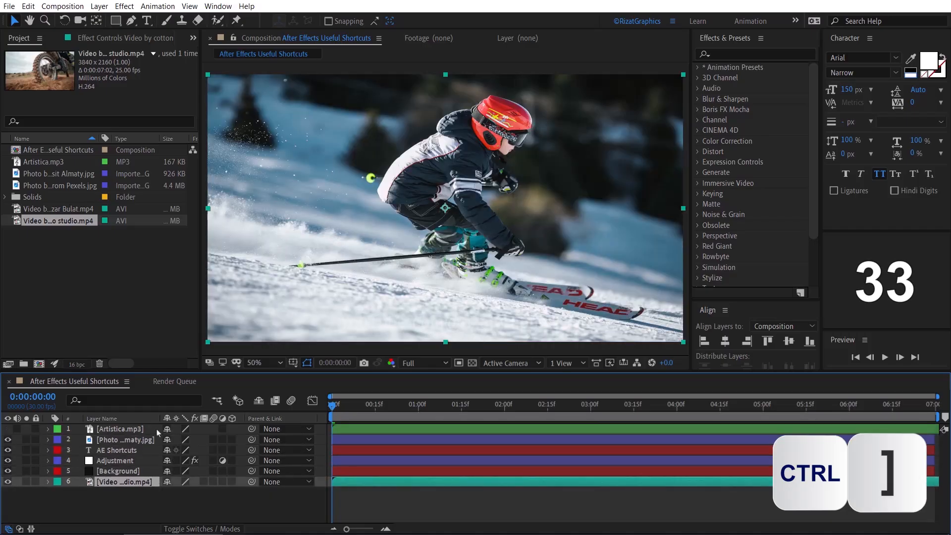
- Raise the motocross video layer one level at a time back to the top of the layer stack
key(ctrl+bracketright)
key(ctrl+bracketright)
key(ctrl+bracketright)
key(ctrl+bracketright)
key(ctrl+bracketright)
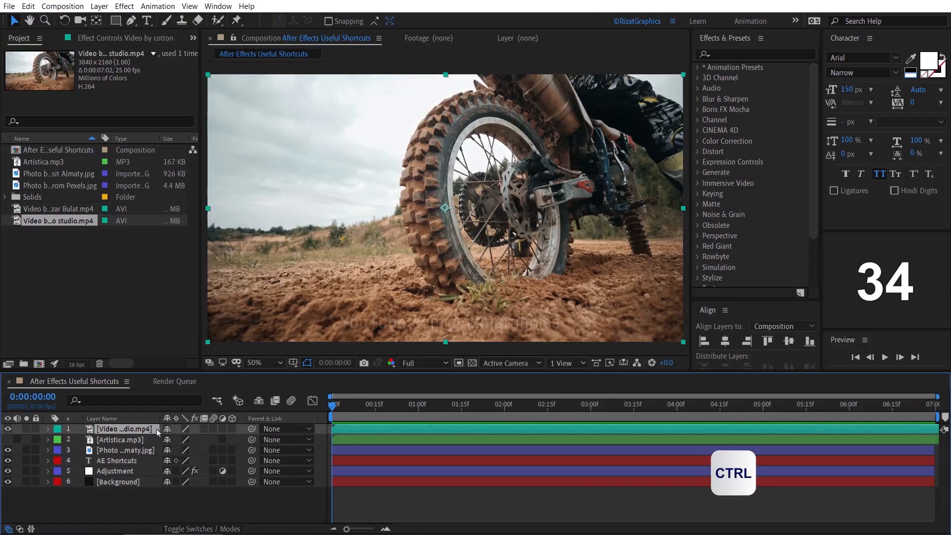
- Lower the motocross video layer step by step using the alternative shortcut until it sits just above the Background layer
key(ctrl+alt+Down)
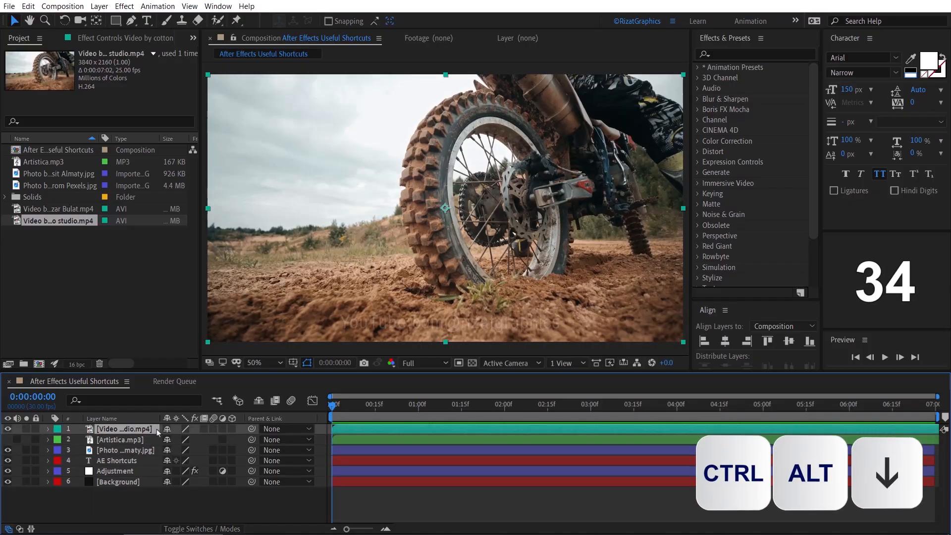
key(ctrl+alt+Down)
key(ctrl+alt+Down)
key(ctrl+alt+Down)
key(ctrl+alt+Down)
key(ctrl+alt+Down)
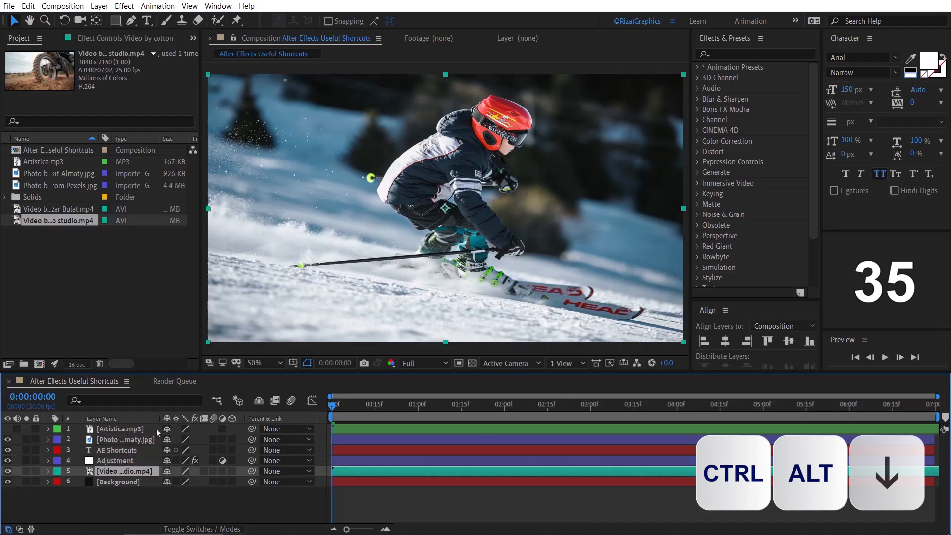
- Raise the motocross video layer step by step from above Background to the first position using the alternative shortcut
key(ctrl+alt+Up)
key(ctrl+alt+Up)
key(ctrl+alt+Up)
key(ctrl+alt+Up)
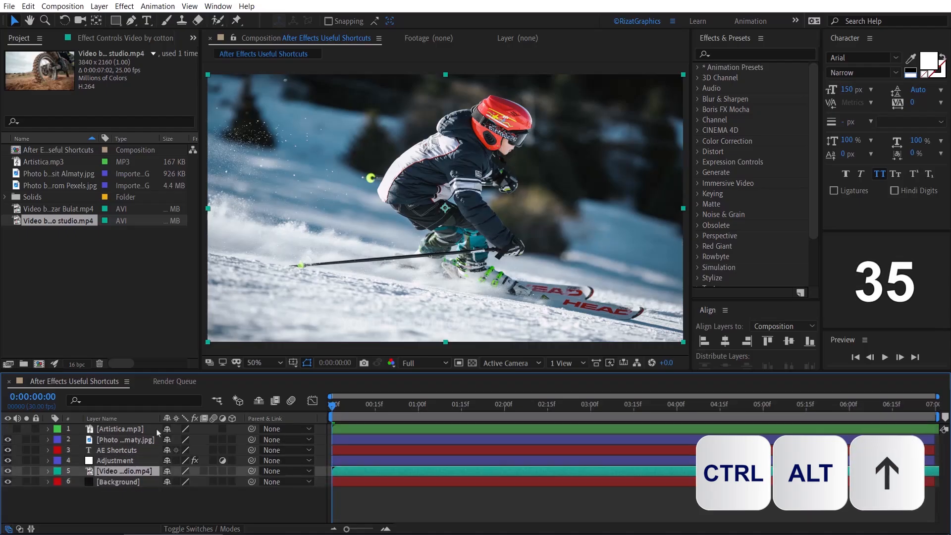
key(ctrl+alt+Up)
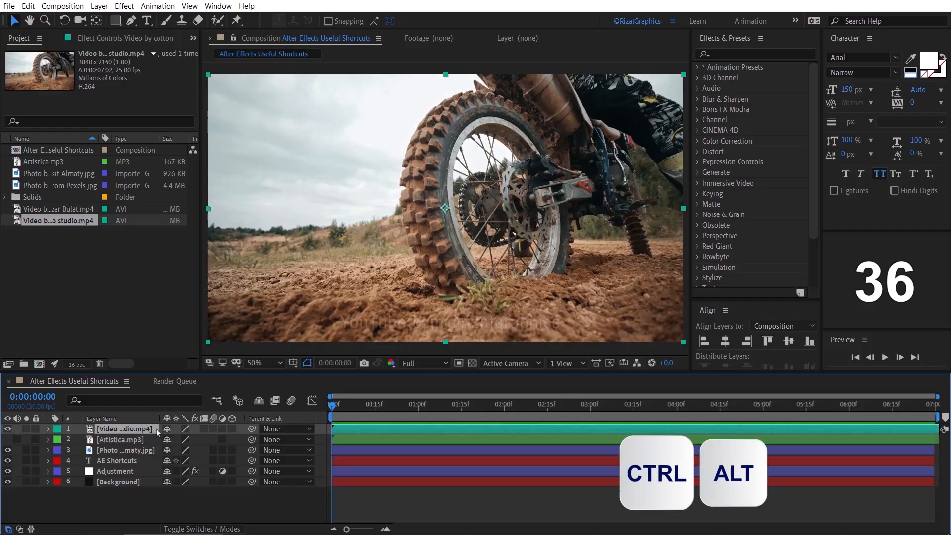
- Send the motocross video layer directly to the bottom, and bring Background and AE Shortcuts in turn directly to the top
key(ctrl+alt+shift+Down)
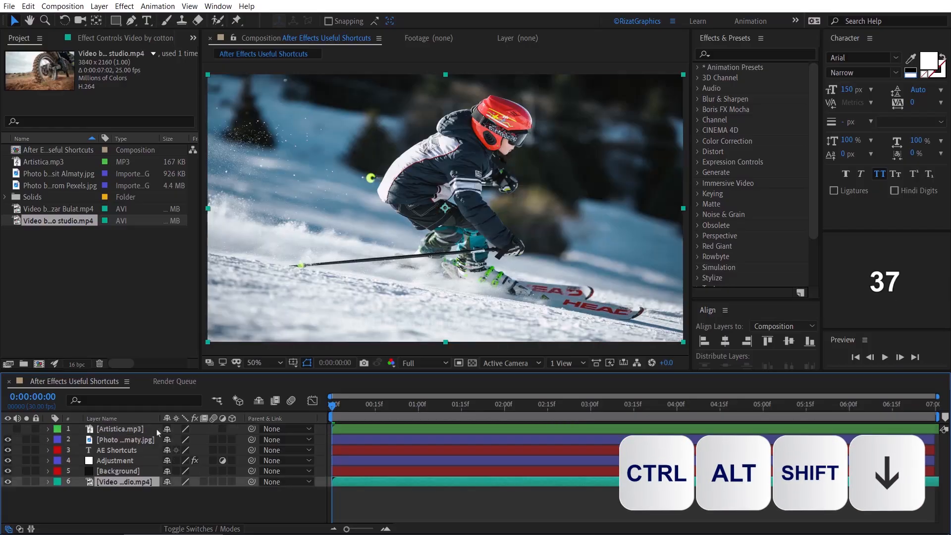
click(154, 472)
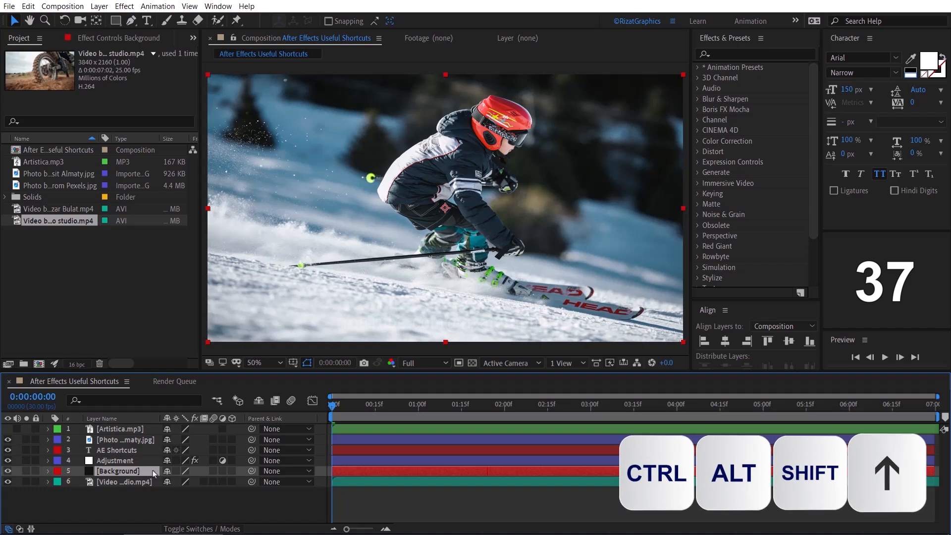
key(ctrl+alt+shift+Up)
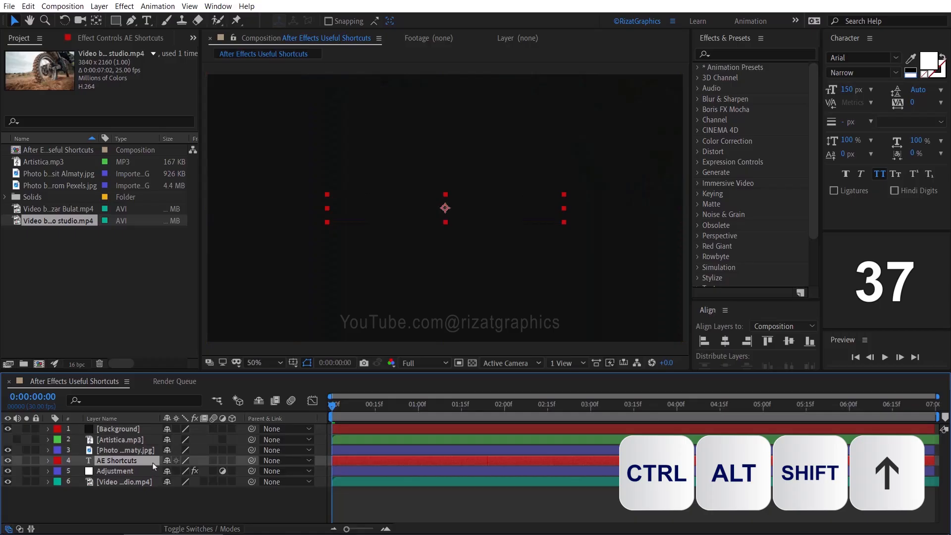
key(ctrl+alt+shift+Up)
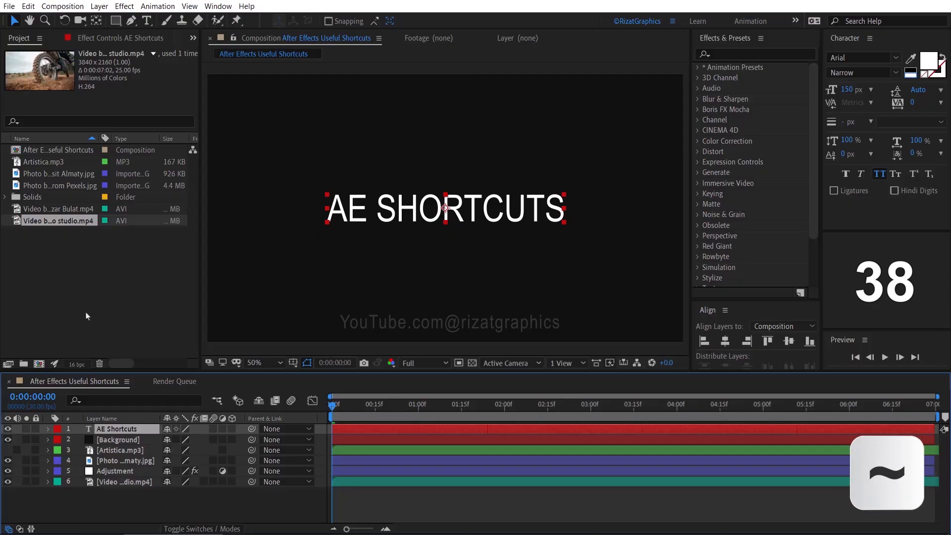
- Maximize and restore the Project panel and the Timeline panel in turn
key(grave)
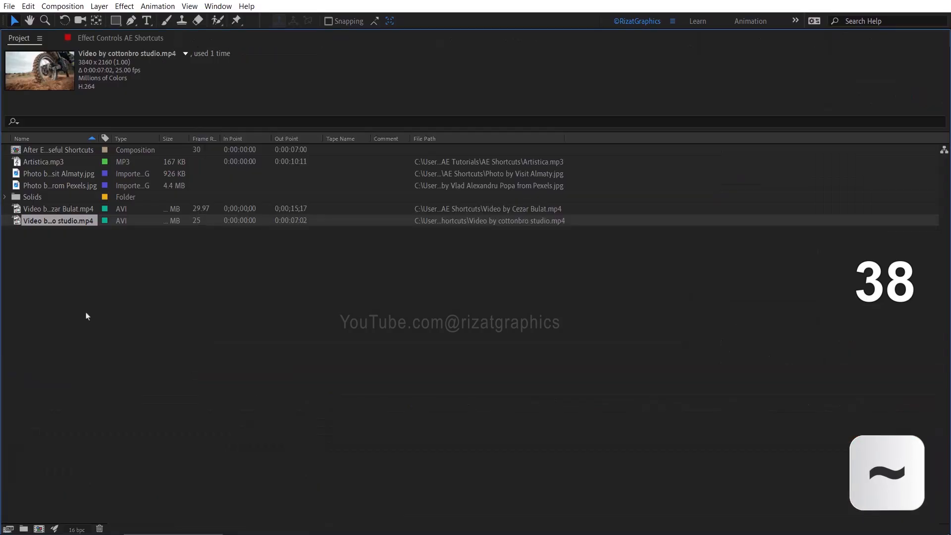
key(grave)
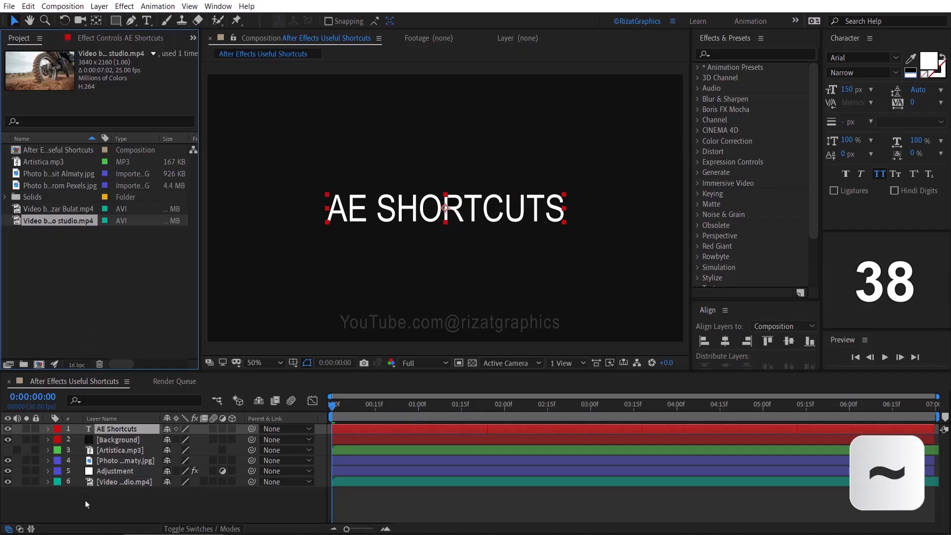
key(grave)
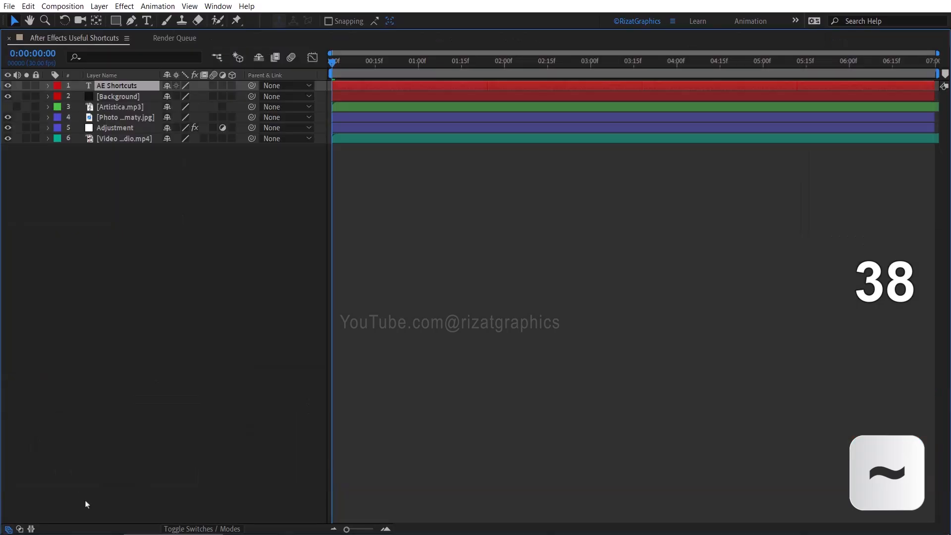
key(grave)
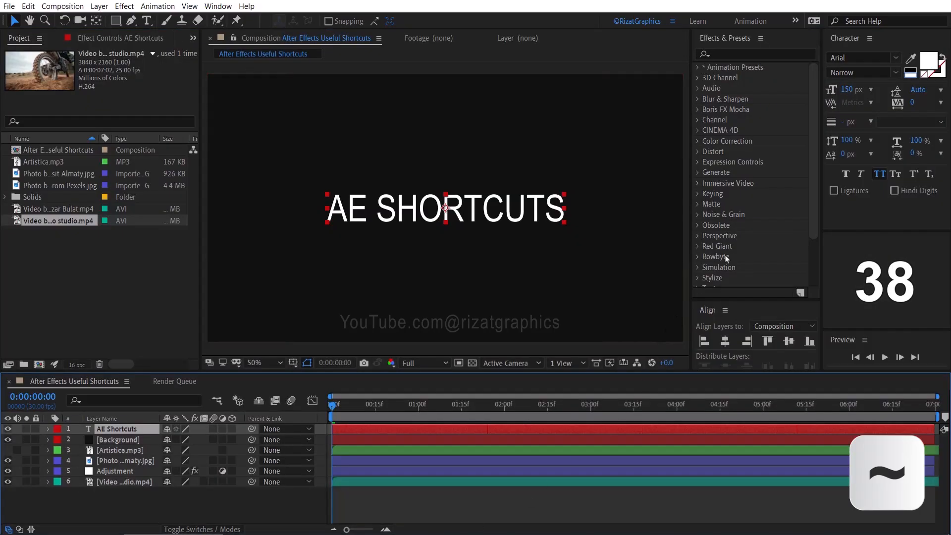
- Maximize and restore the Effects & Presets, Character, Paragraph and Composition panels one after another
key(grave)
key(grave)
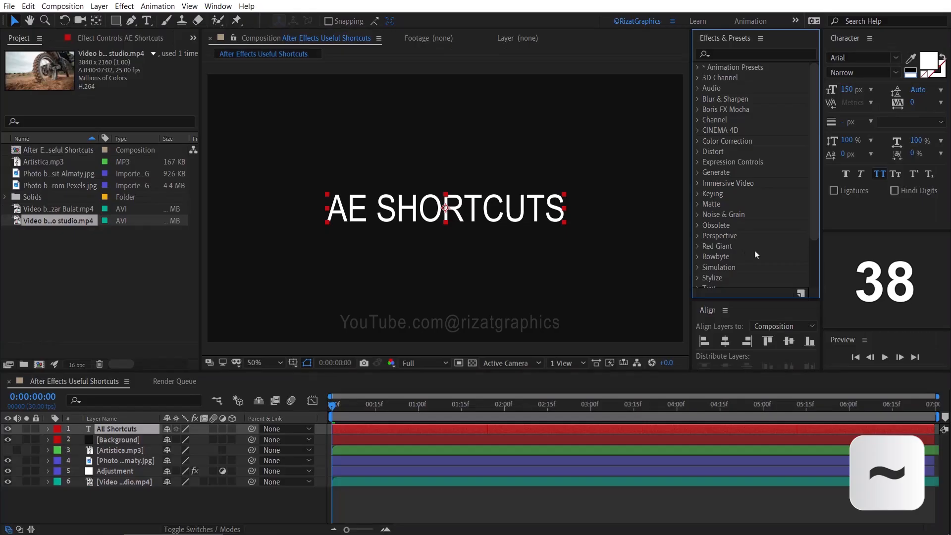
key(grave)
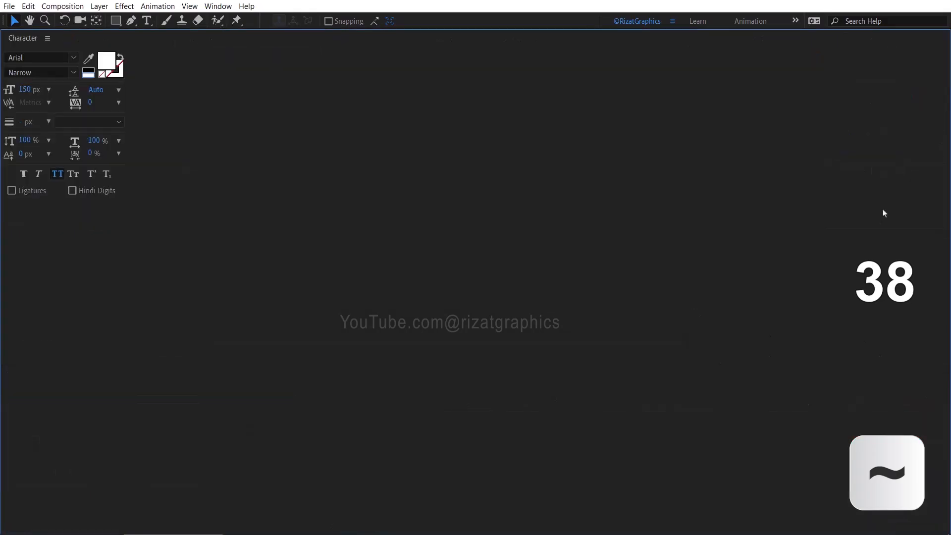
key(grave)
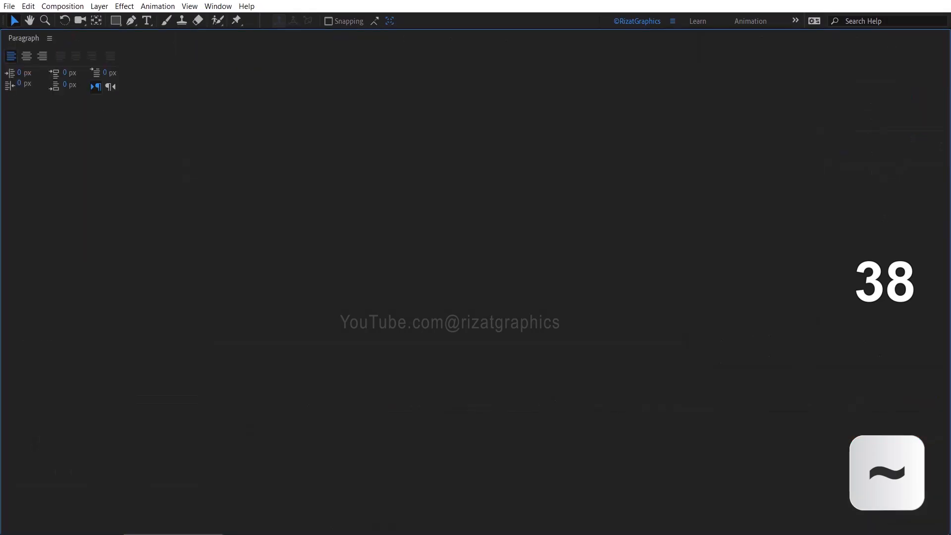
key(grave)
key(grave)
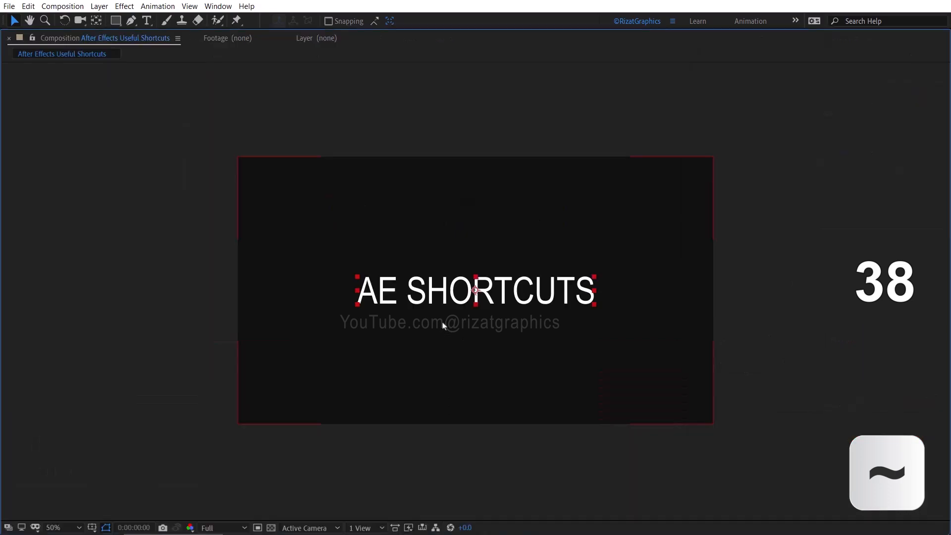
key(grave)
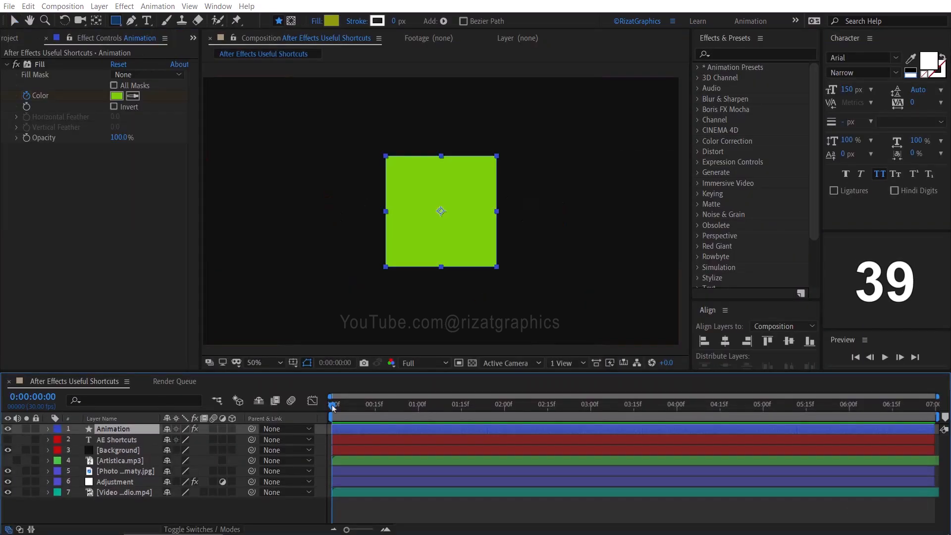
- Preview the square's color animation from the start and reveal the Animation layer's keyframes
key(space)
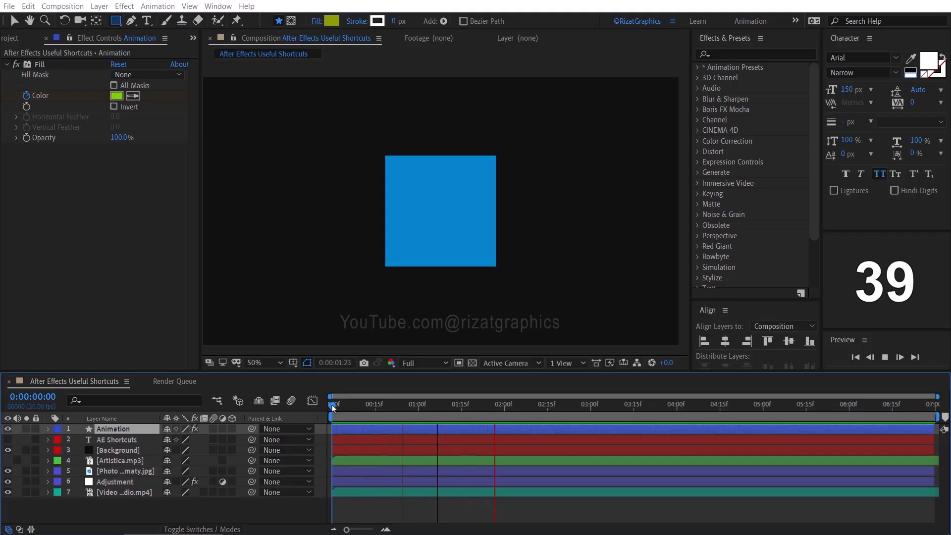
key(space)
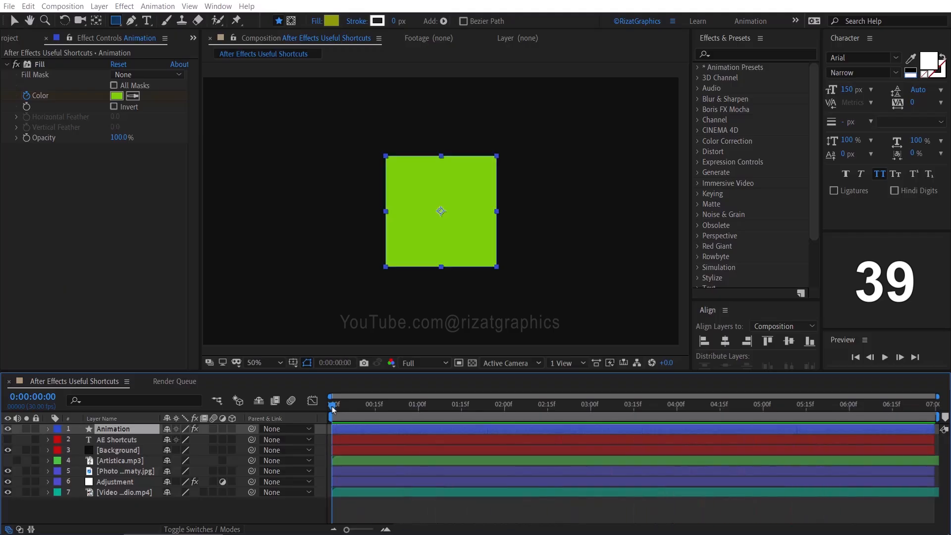
key(u)
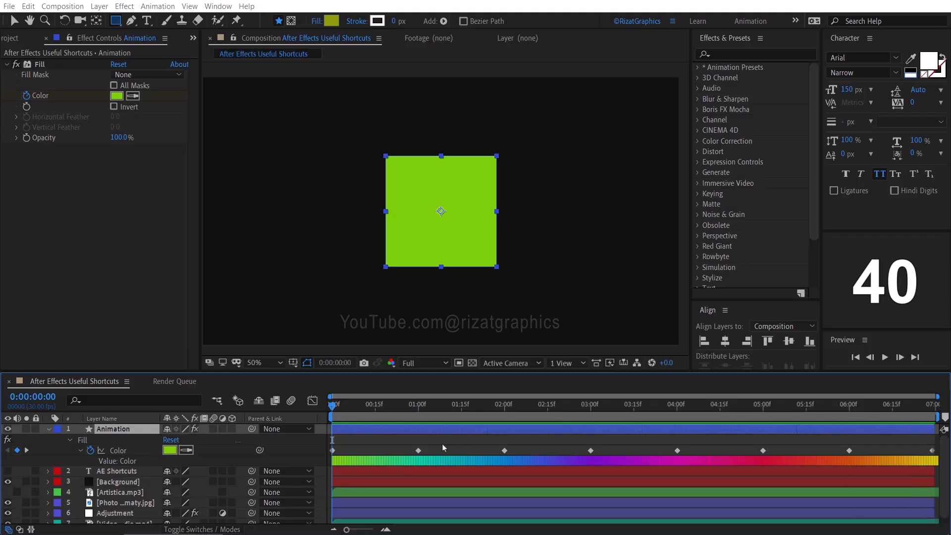
- Jump the playhead forward through the Fill color keyframes to the last one at 0:00:06:29
key(k)
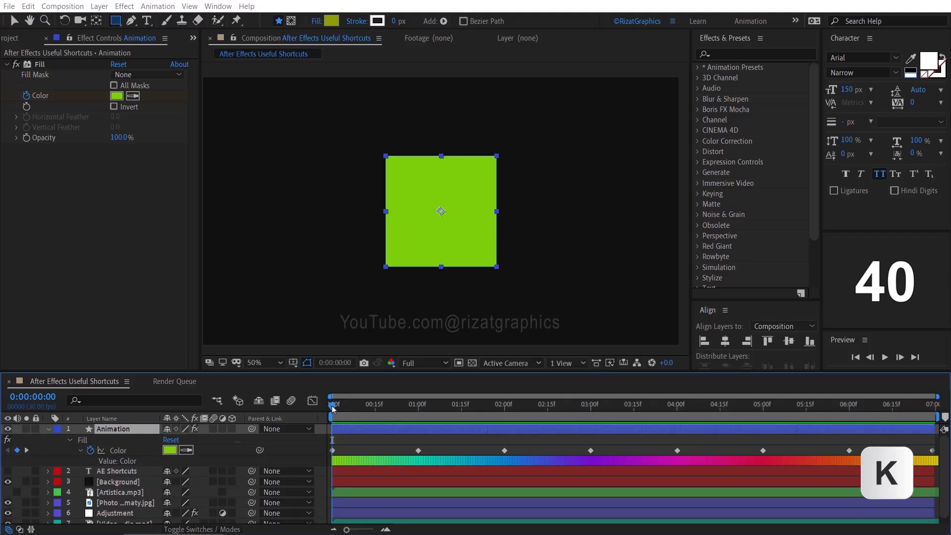
key(k)
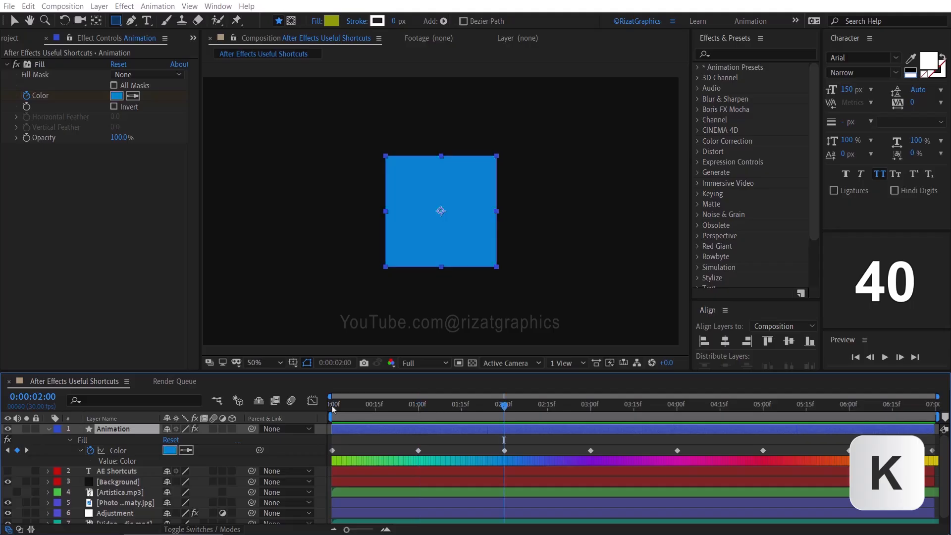
key(k)
key(k)
key(k)
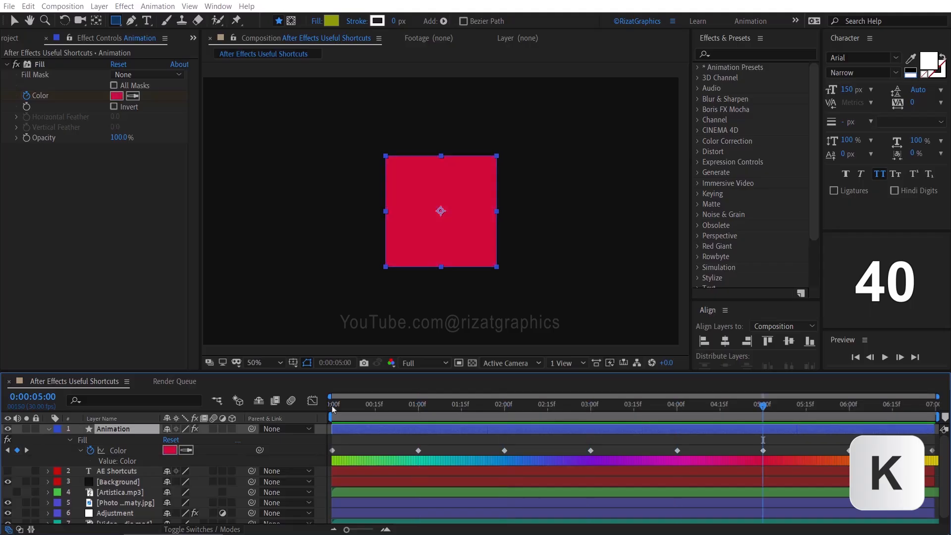
key(k)
key(k)
- Jump the playhead back through the Fill color keyframes to 0:00:00:00 and collapse the Animation layer's properties
key(j)
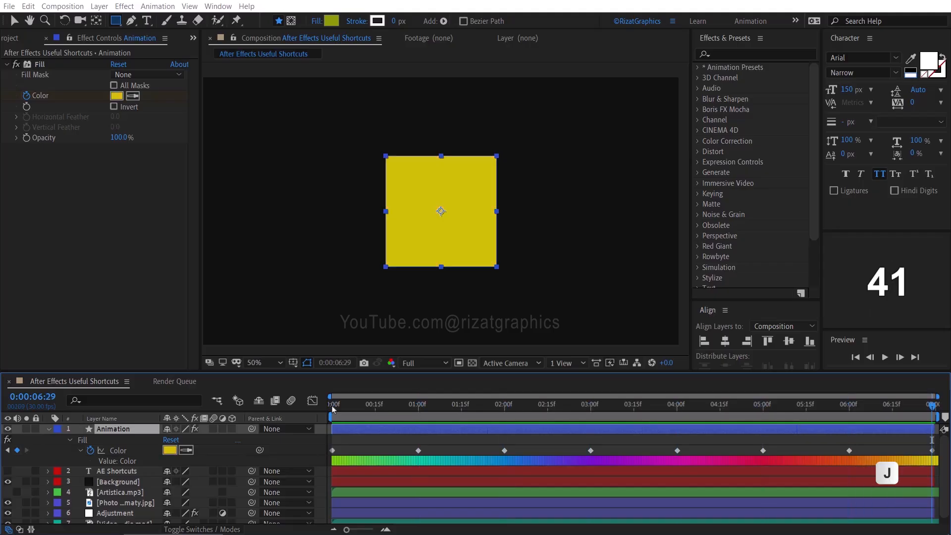
key(j)
key(j)
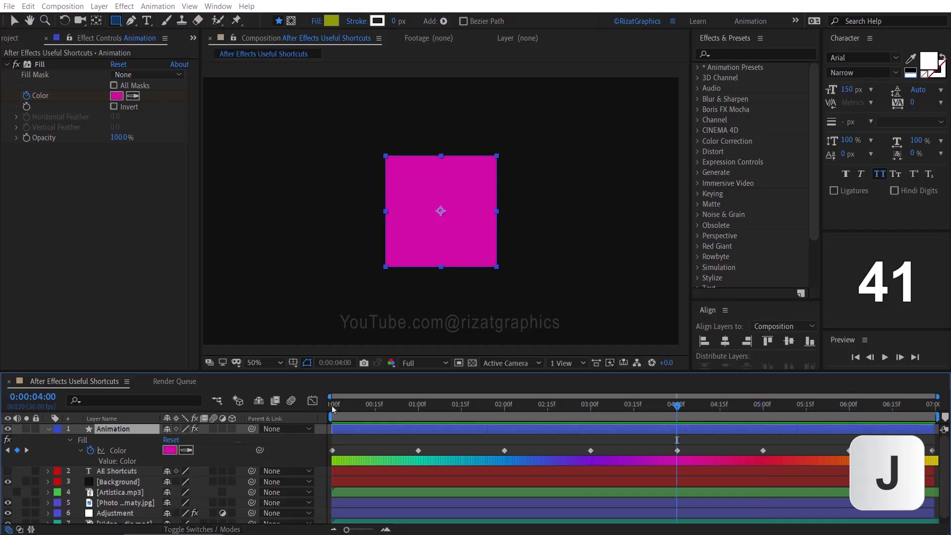
key(j)
key(j)
key(j)
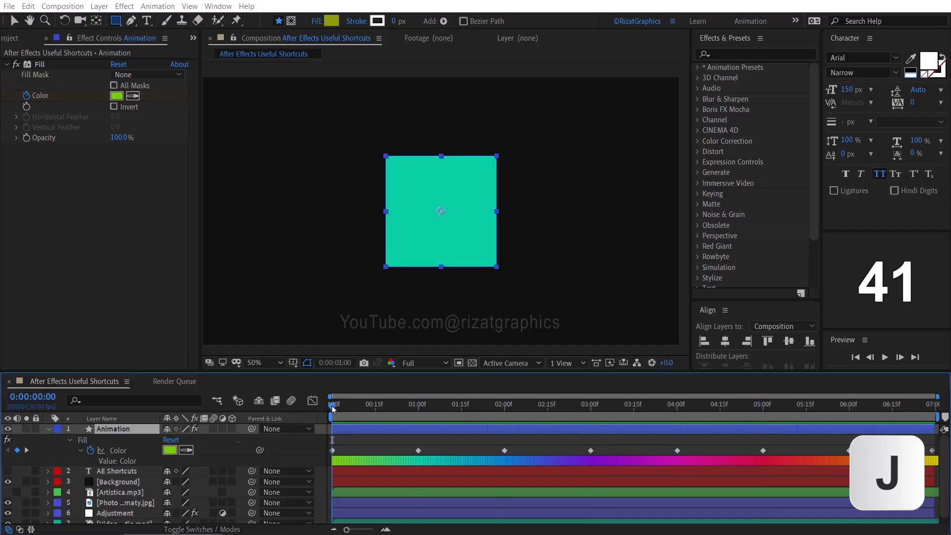
key(u)
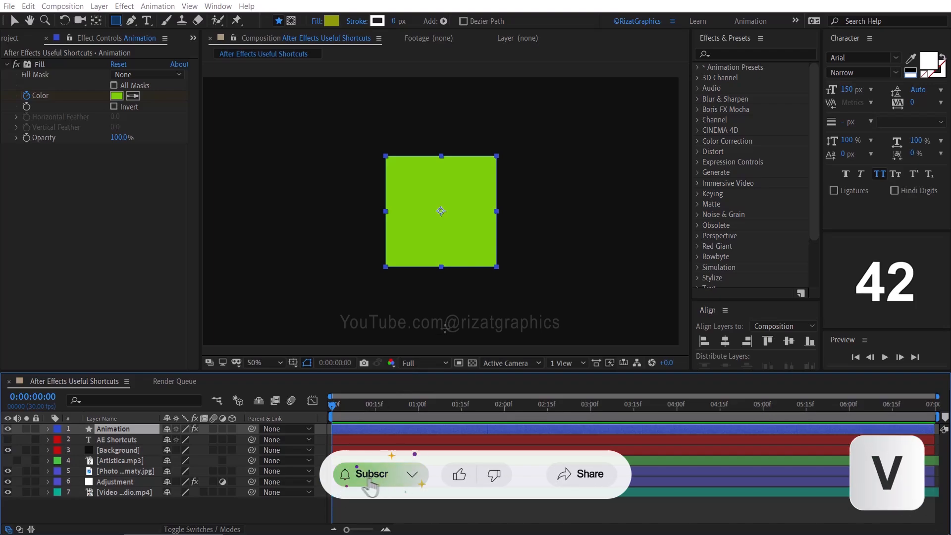
- Try moving the green square in the composition with the Selection tool, and undo the move
key(v)
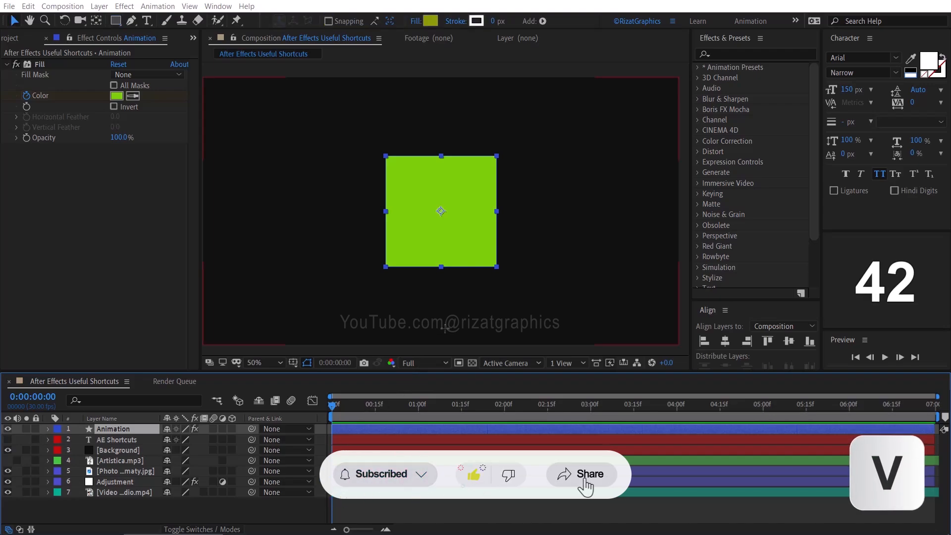
drag(397, 257, 488, 228)
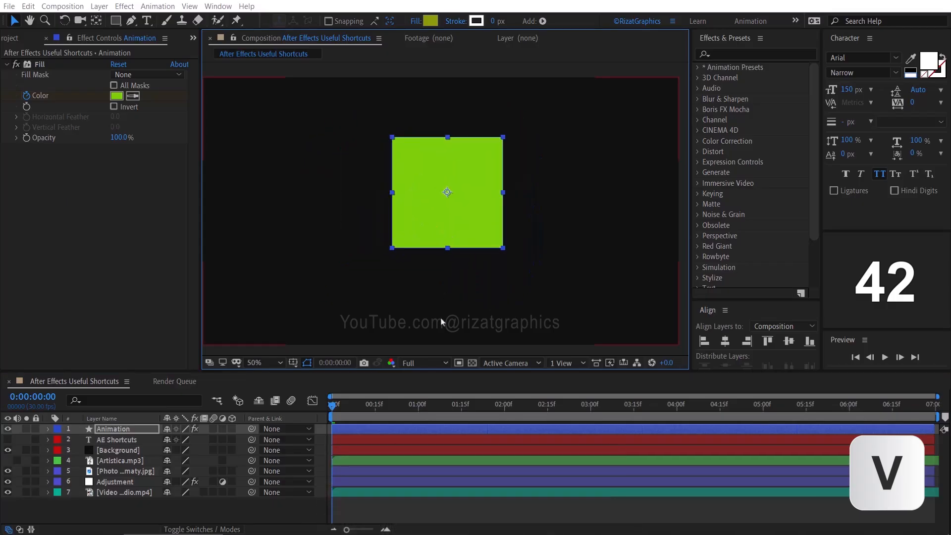
key(ctrl+z)
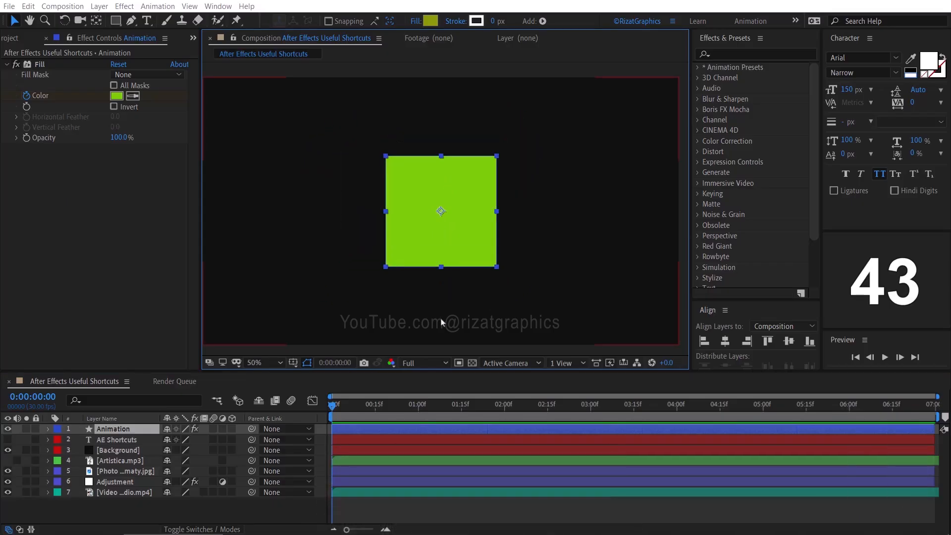
- Pan the composition view with the Hand tool
key(h)
drag(439, 318, 444, 344)
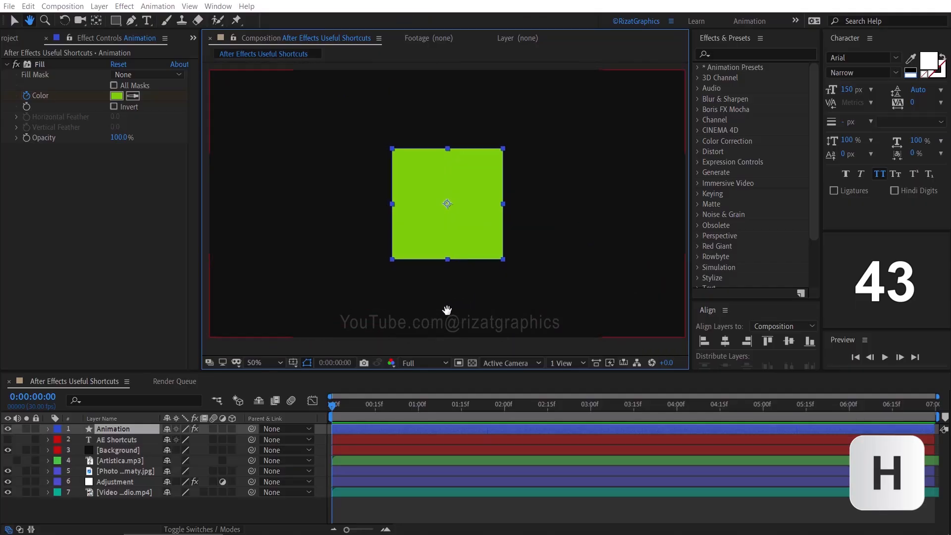
- Zoom the composition view in on the green square and back out to 50% with the Zoom tool
key(z)
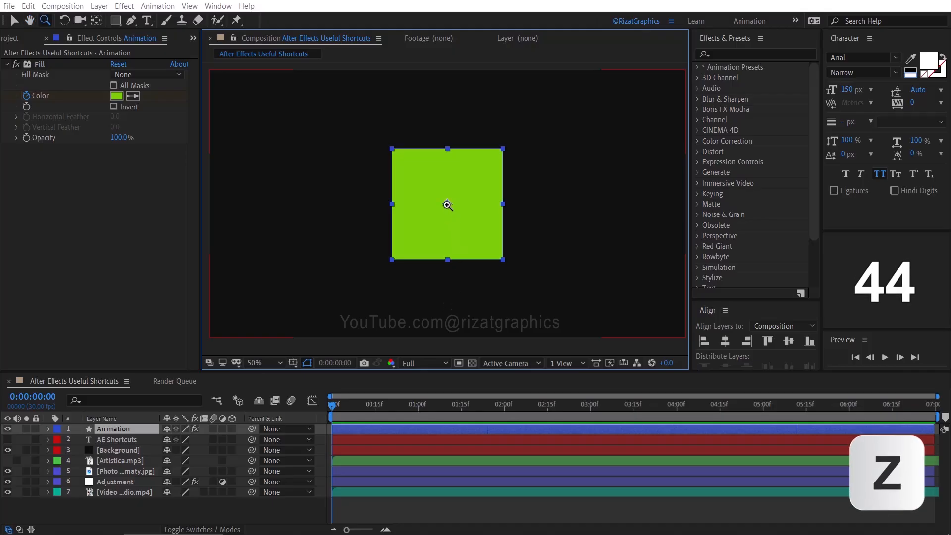
click(447, 204)
click(447, 205)
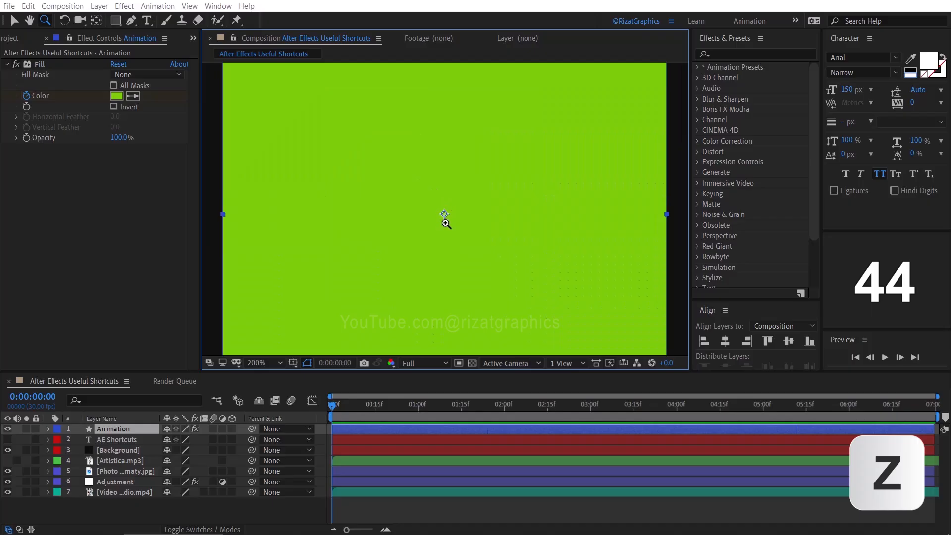
alt+click(445, 222)
alt+click(445, 215)
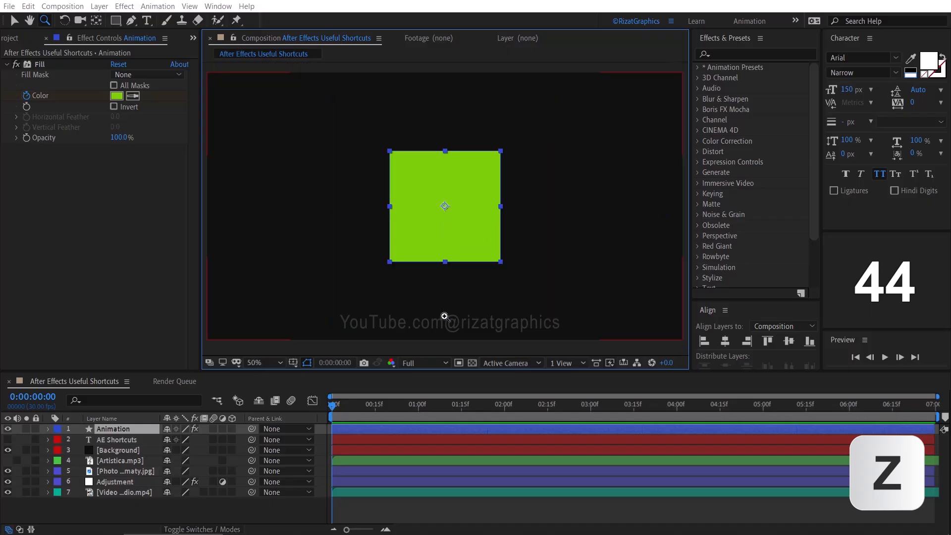
- Try rotating the green square with the Rotation tool, and switch to the camera tool
key(w)
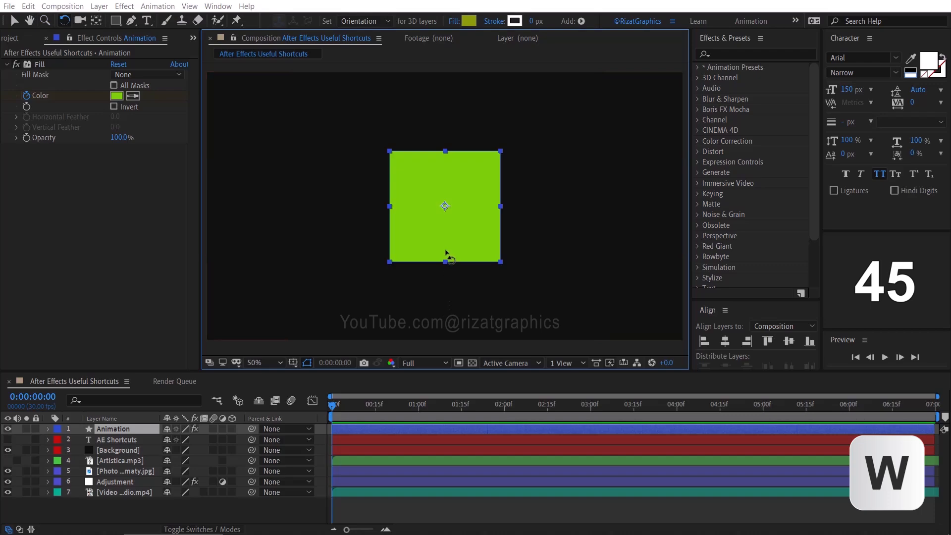
drag(430, 261, 473, 254)
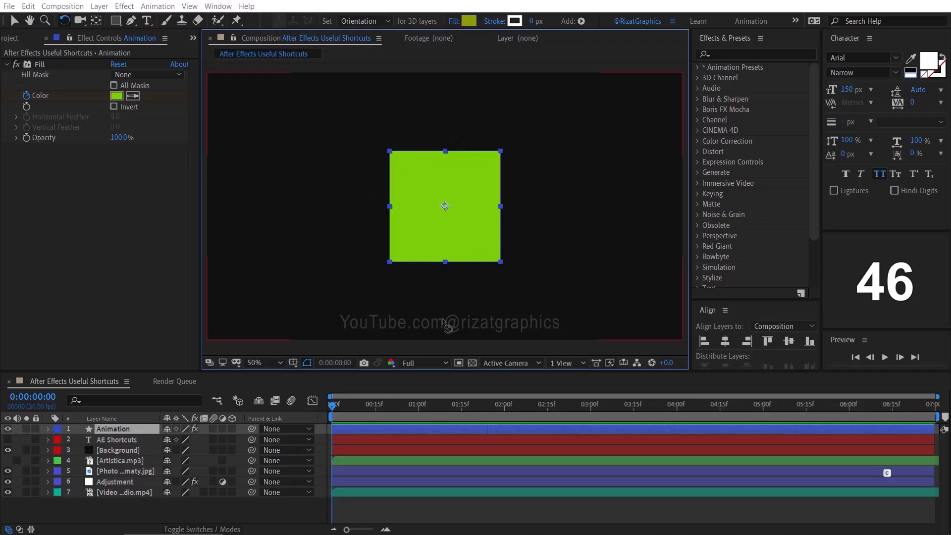
key(c)
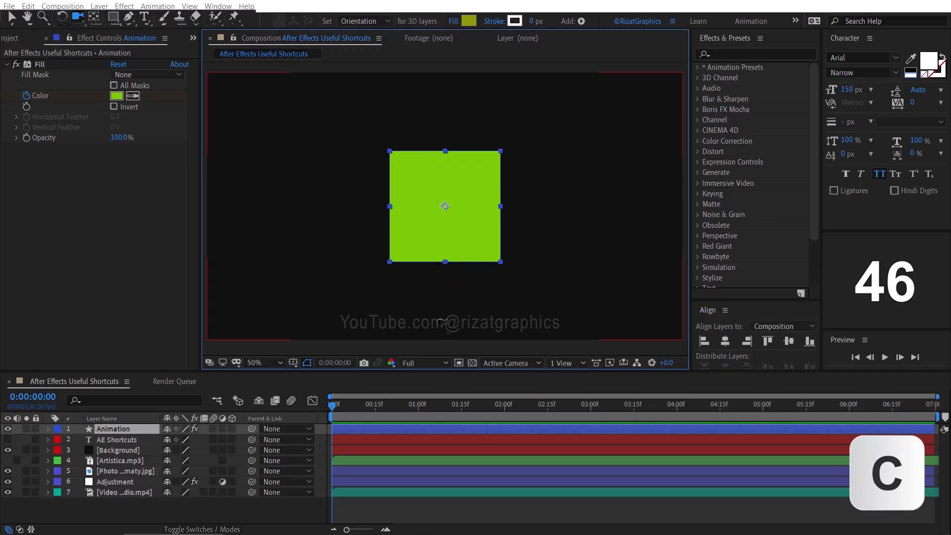
- Try moving the green square's anchor point with the Pan Behind tool, and undo the move
key(y)
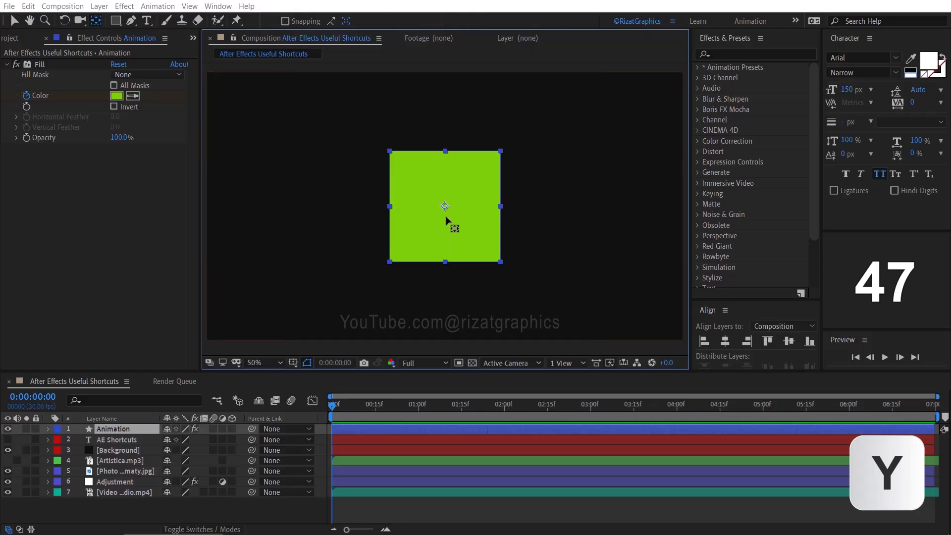
drag(445, 206, 483, 164)
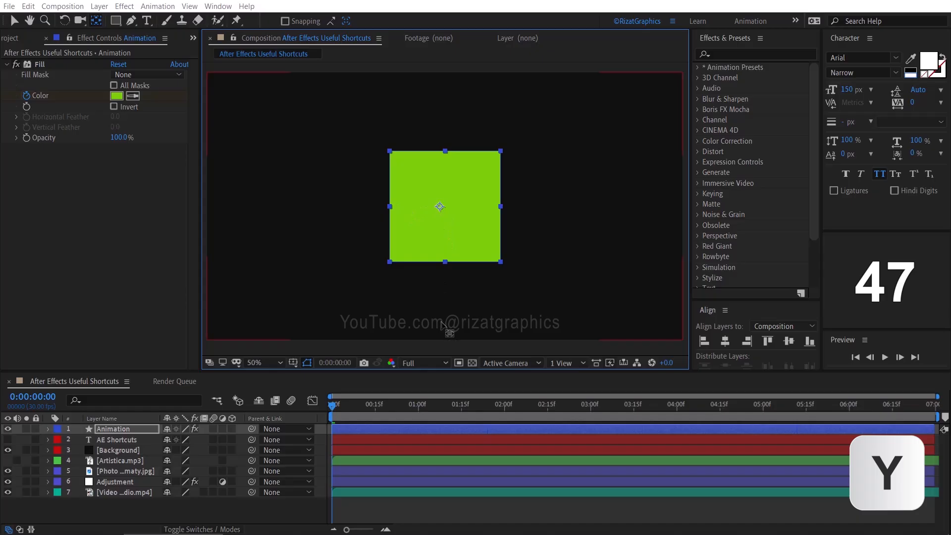
key(ctrl+z)
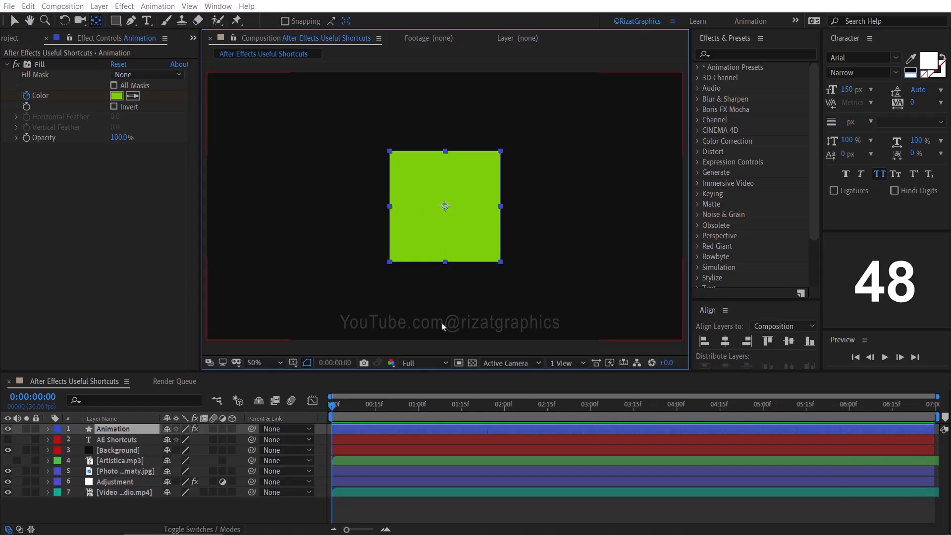
- Add a text layer reading "Type Something" beside the green square in the composition
key(ctrl+t)
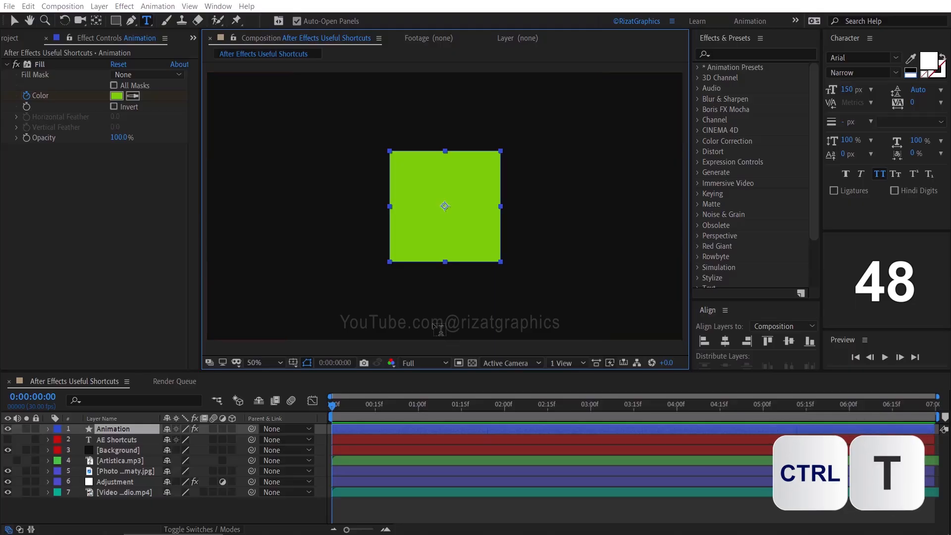
click(299, 230)
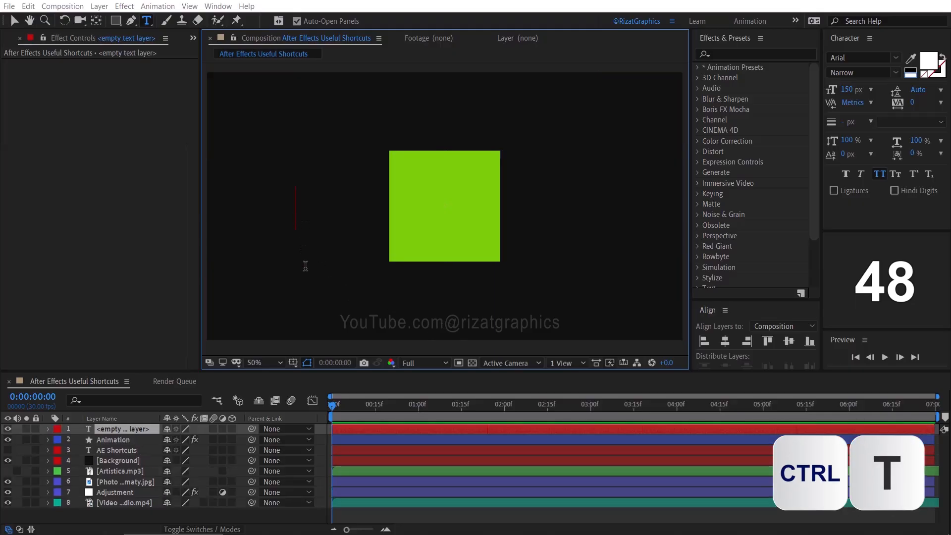
text(Type Something)
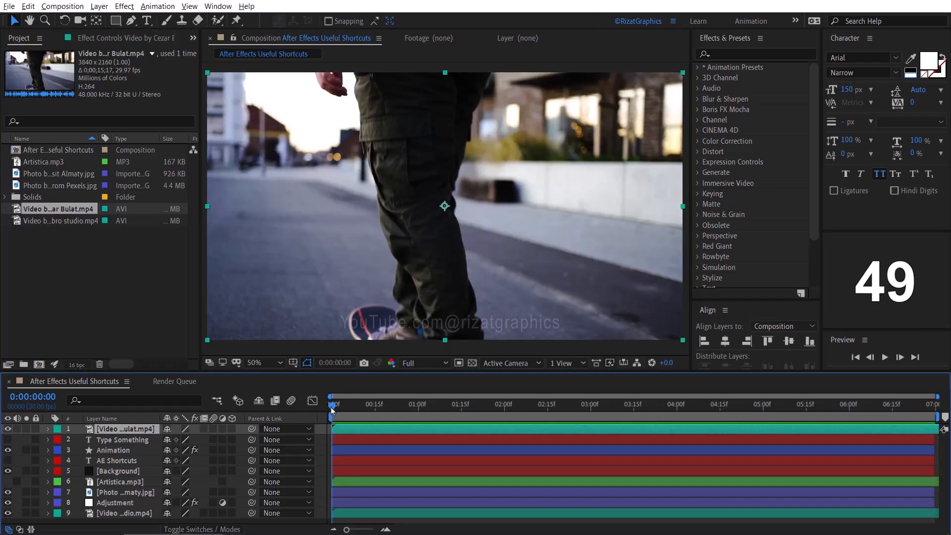
- Play the skateboarding video composition from 0:00:00:00 and stop the preview
key(space)
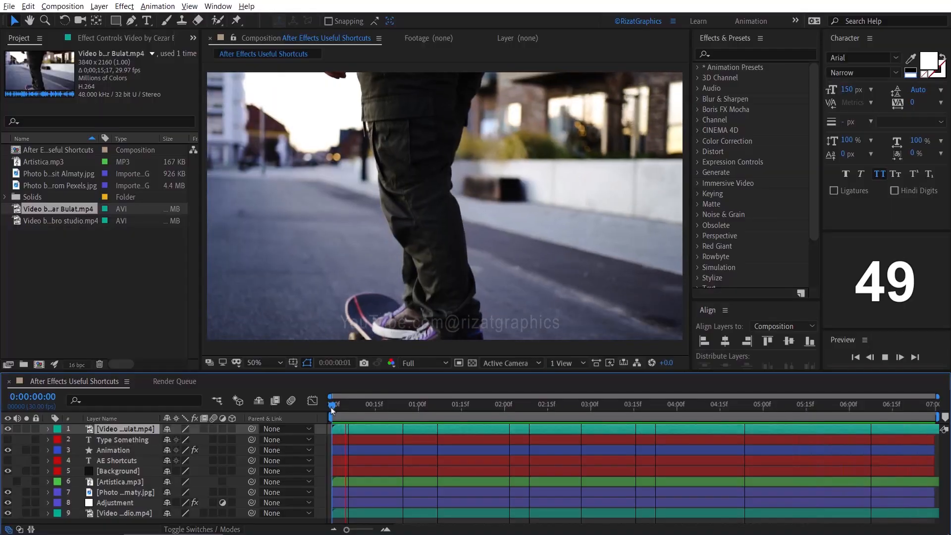
key(space)
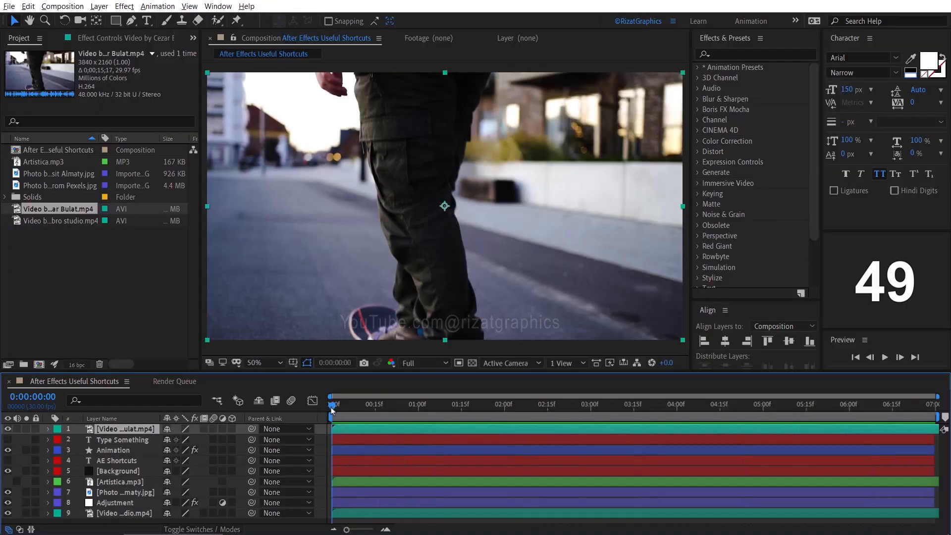
- Set the work area from 0:00:02:15 to 0:00:06:00 and trim the composition to it
click(548, 413)
key(b)
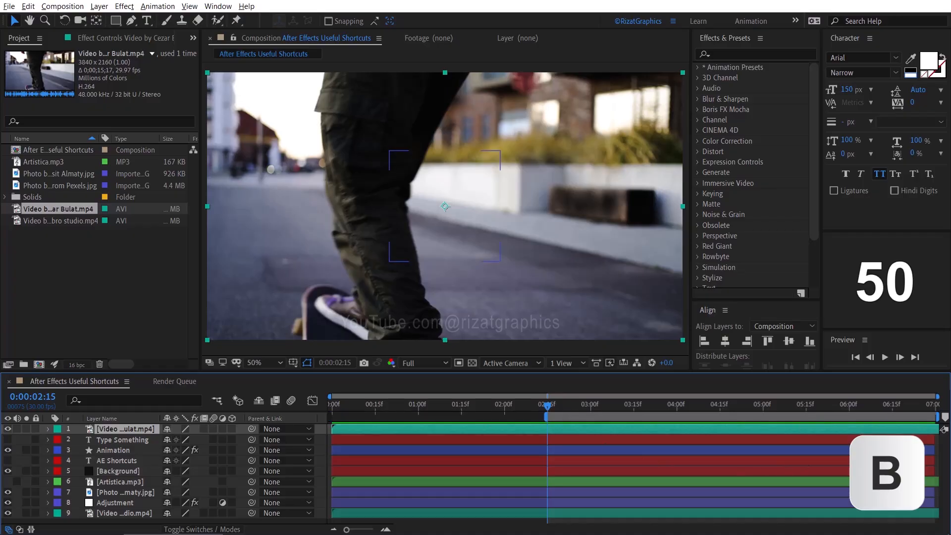
click(850, 407)
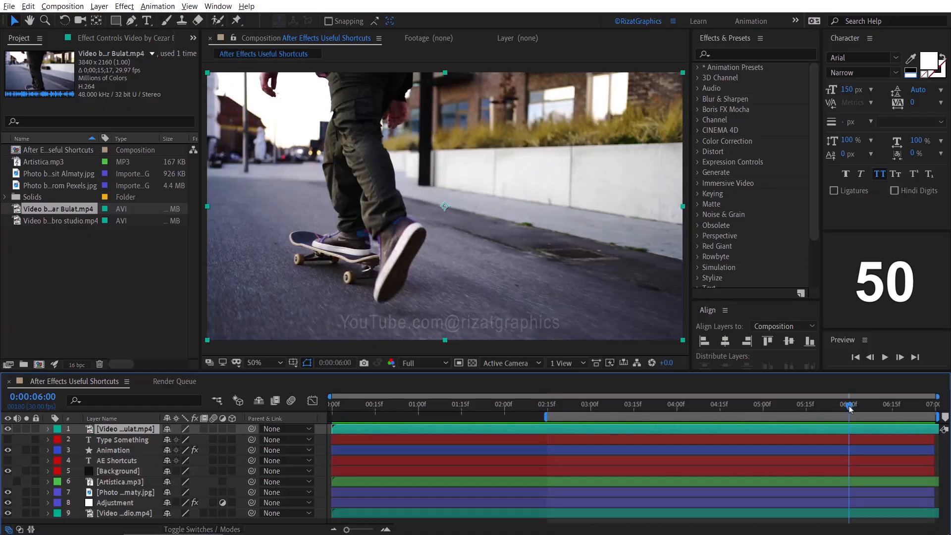
key(n)
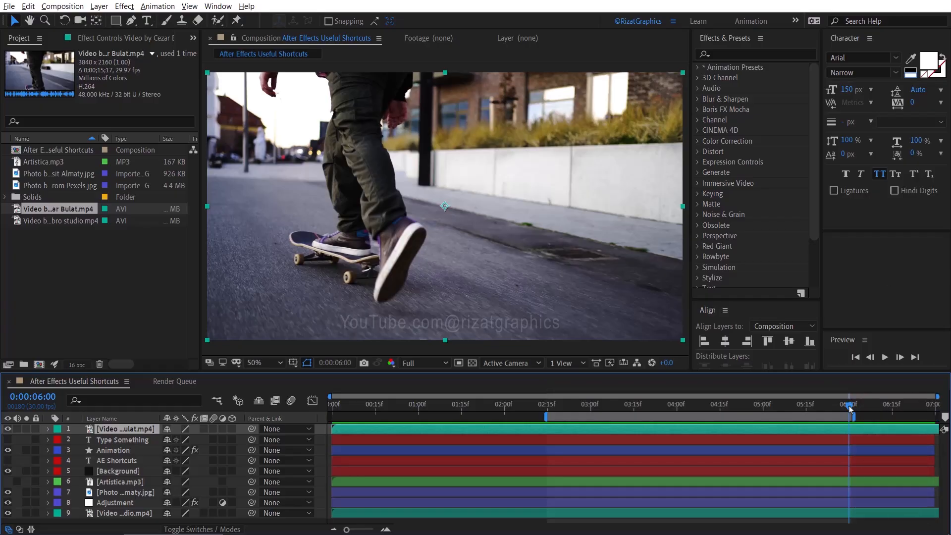
key(ctrl)
key(ctrl+shift+x)
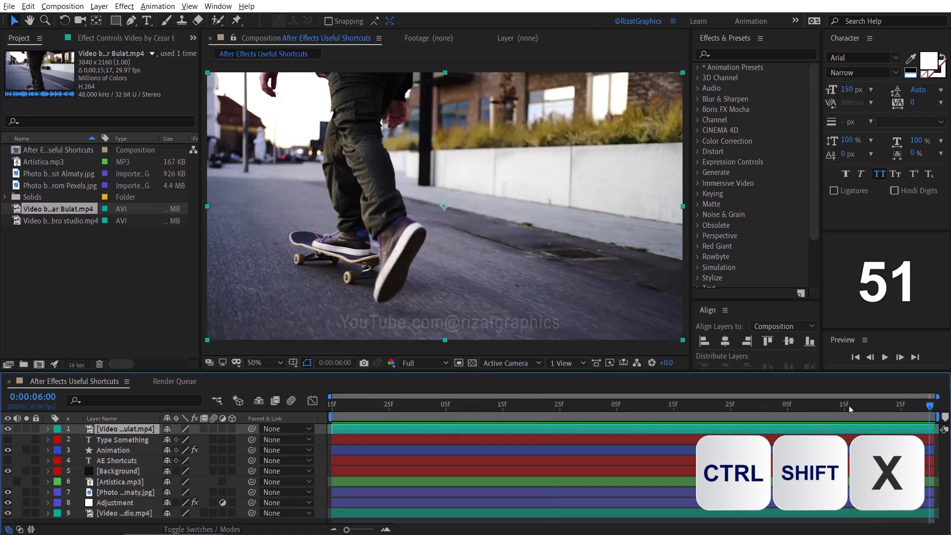
- Preview the trimmed composition from its first frame, and play the full-length composition from 0:00:00:00
click(854, 358)
click(884, 357)
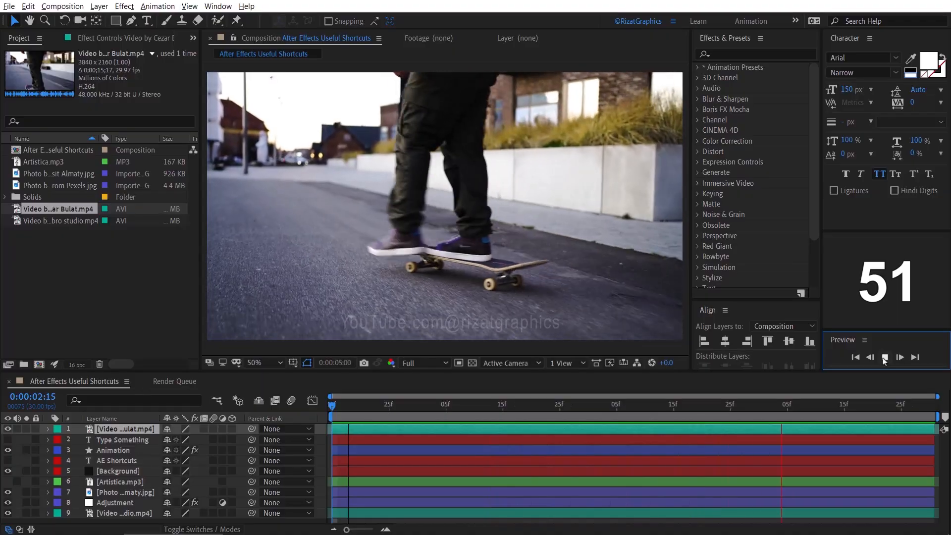
key(space)
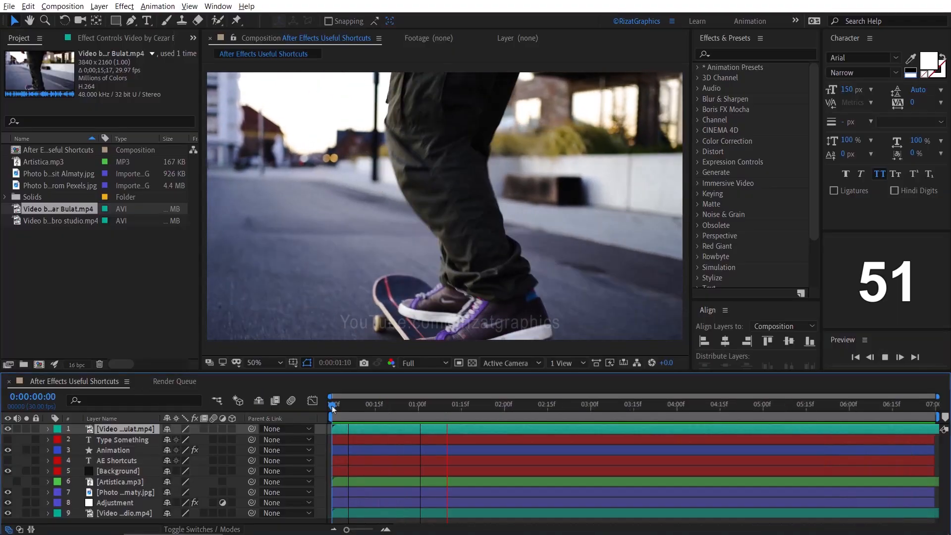
key(space)
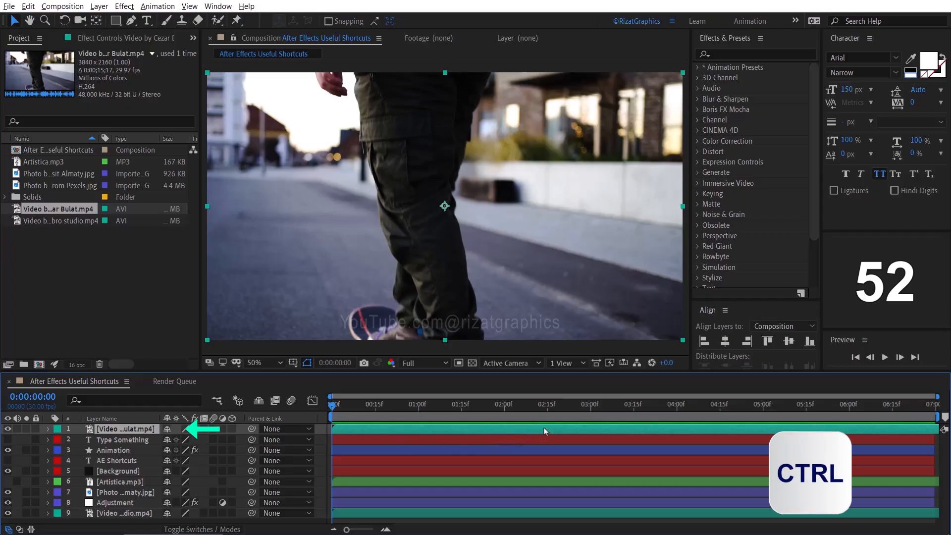
- Duplicate the selected skateboarding video layer and split the top copy at 0:00:04:00
key(ctrl+d)
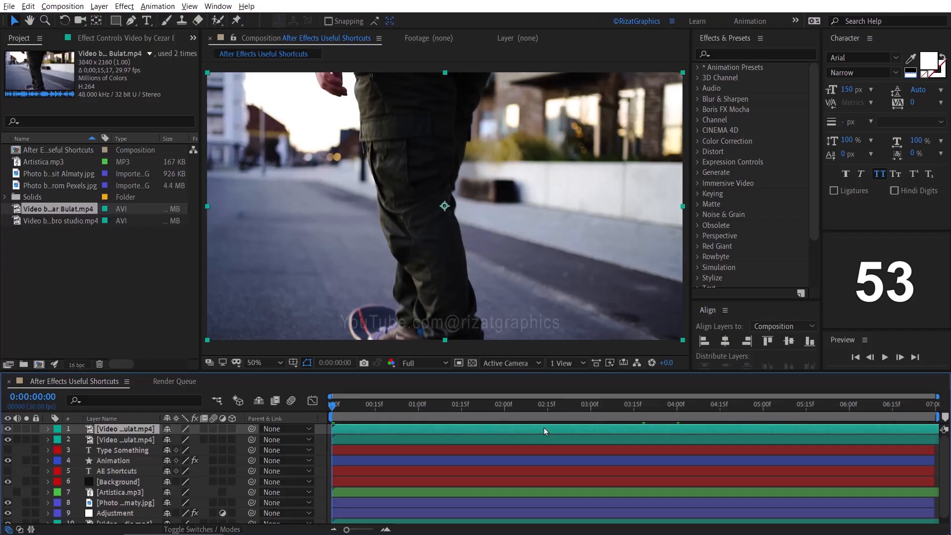
click(678, 405)
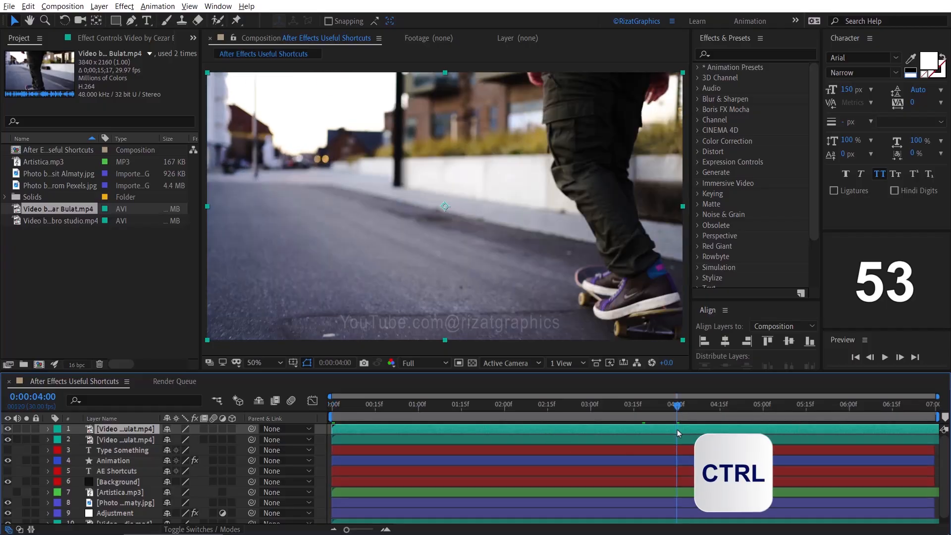
key(ctrl+shift+d)
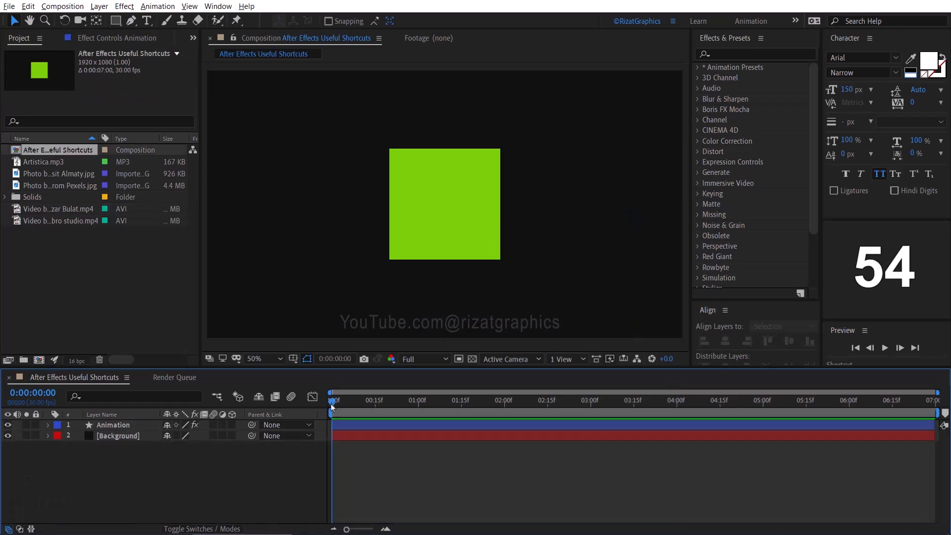
- Reveal the Animation layer's Anchor Point, Position, Scale, Rotation and Opacity properties one at a time
click(119, 425)
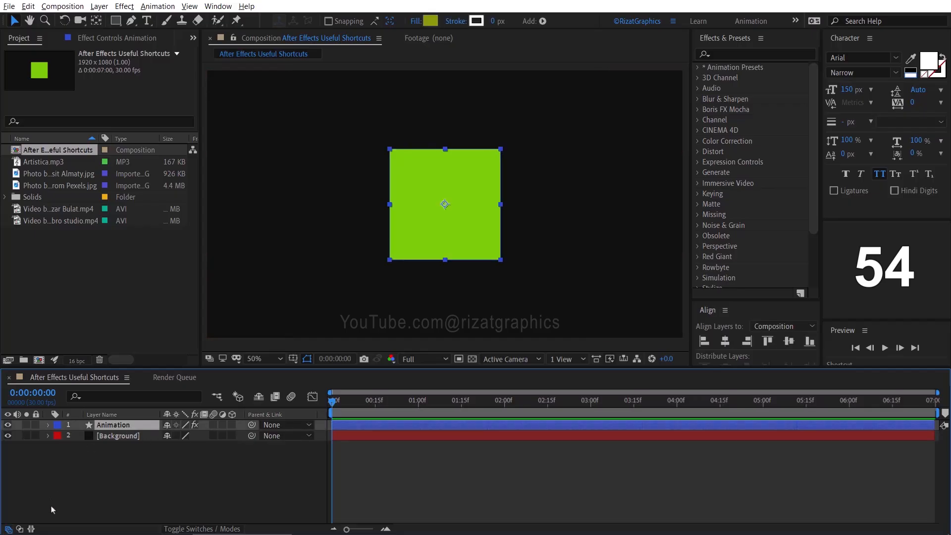
key(a)
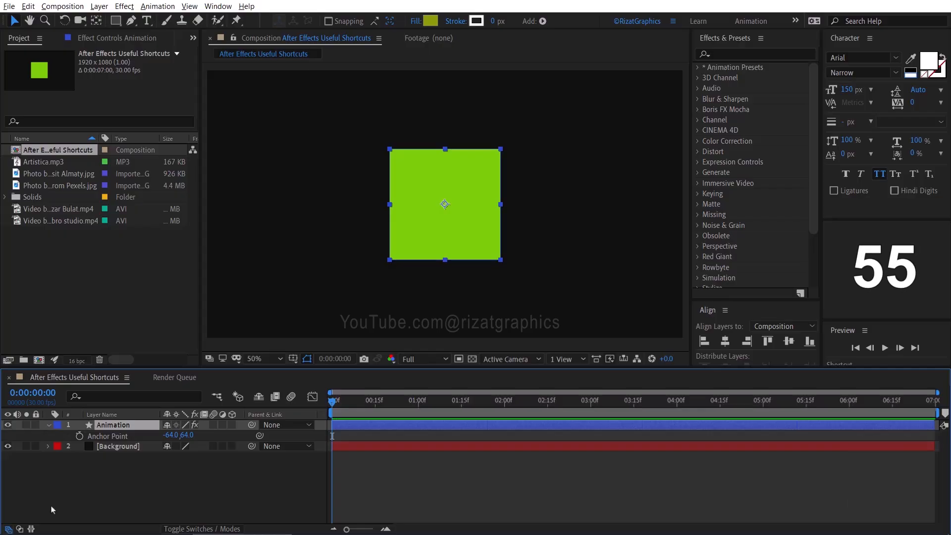
key(p)
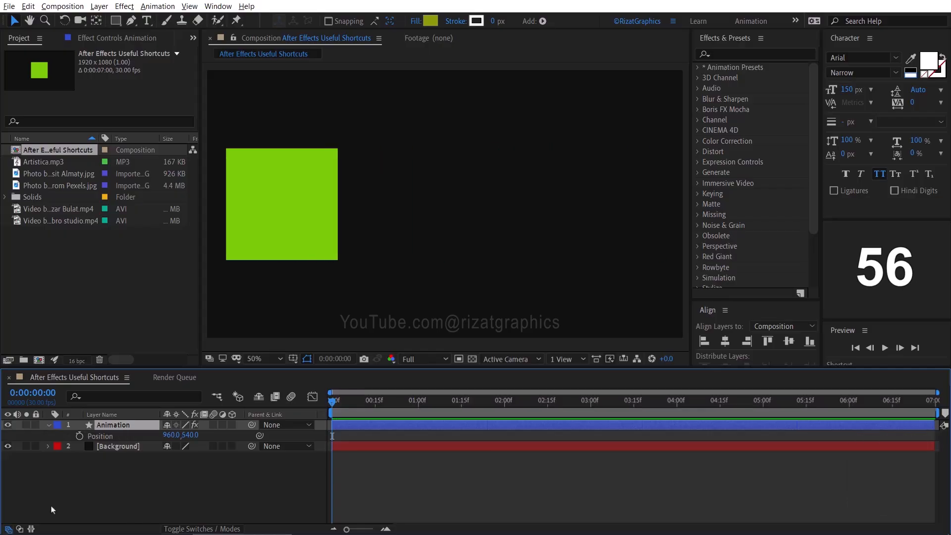
key(s)
key(s)
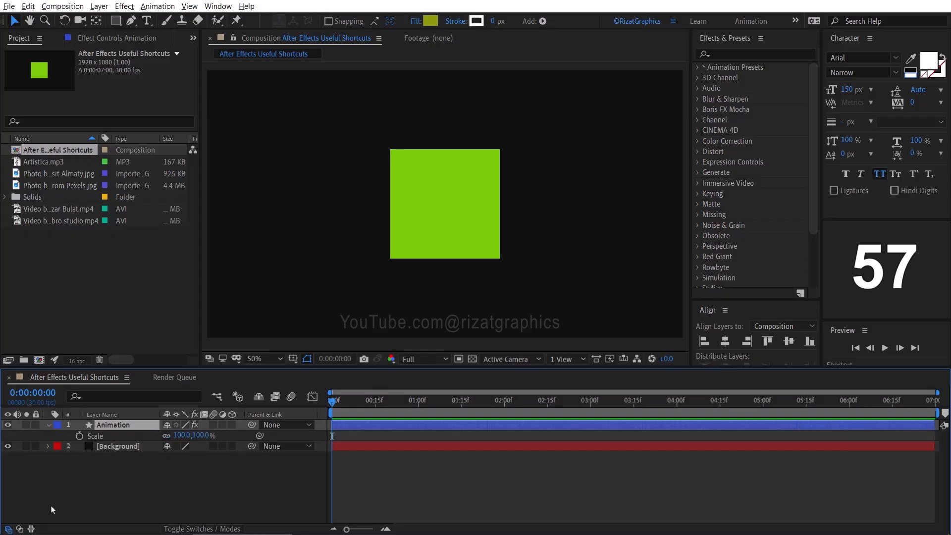
key(r)
key(r)
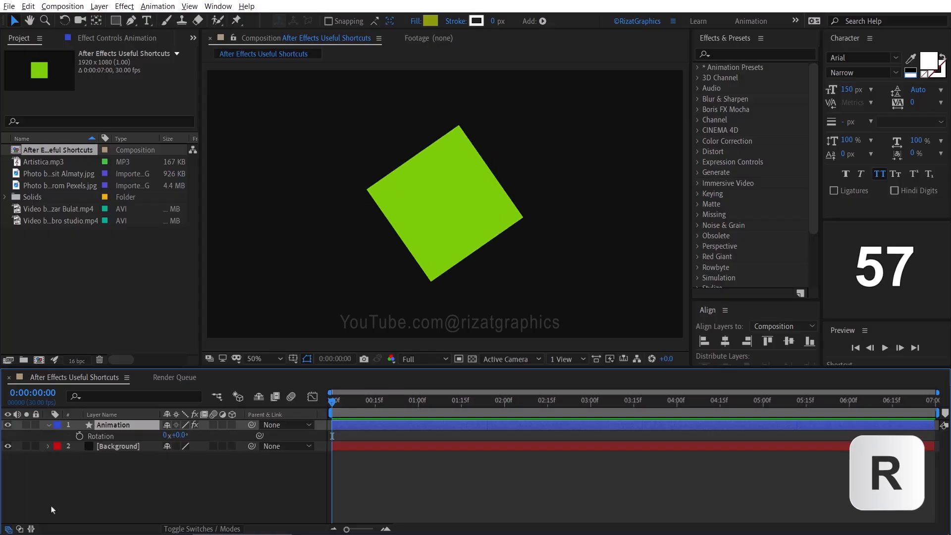
key(t)
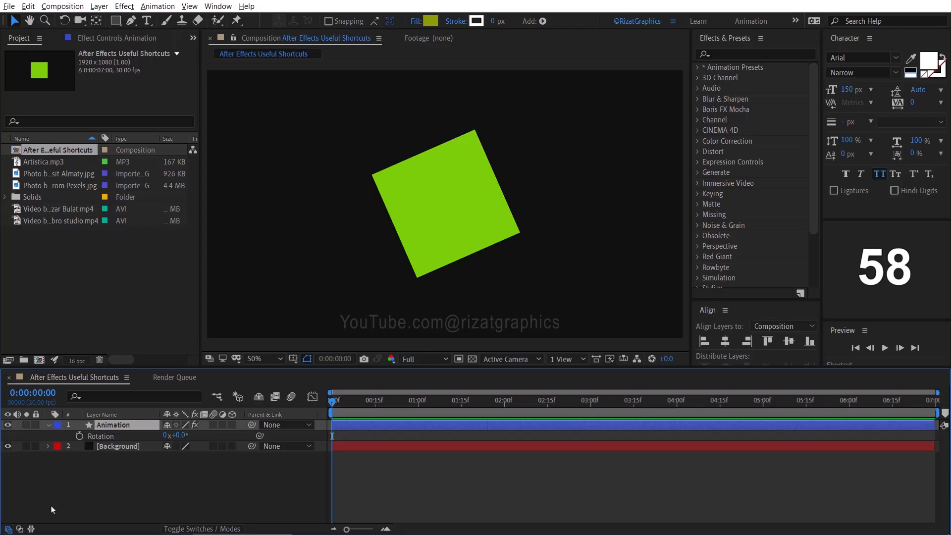
key(t)
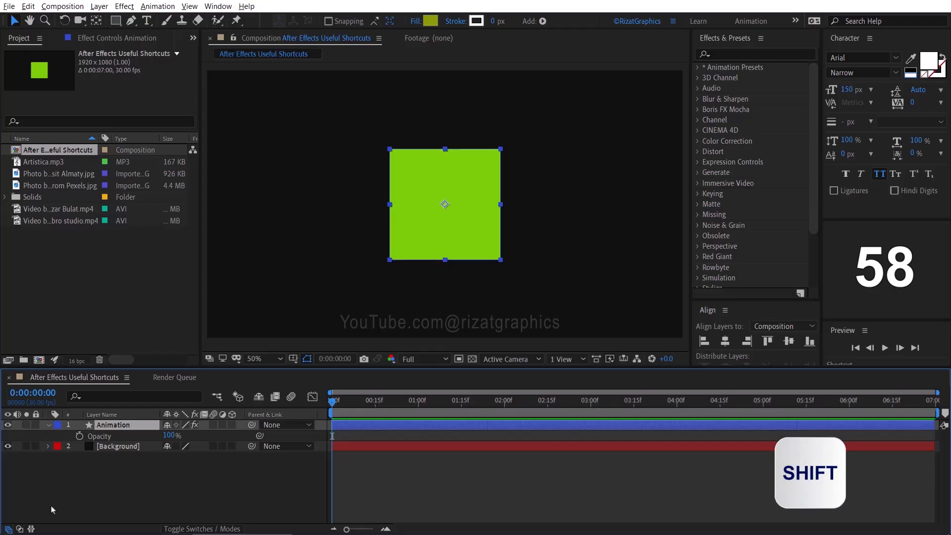
- Show the Animation layer's Position, Scale and Rotation properties together with Opacity
key(shift+p)
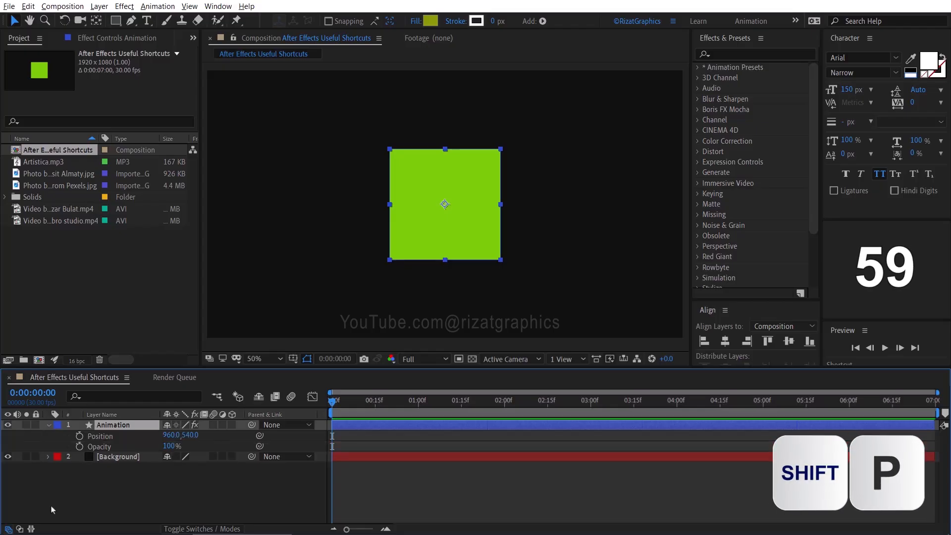
key(shift+s)
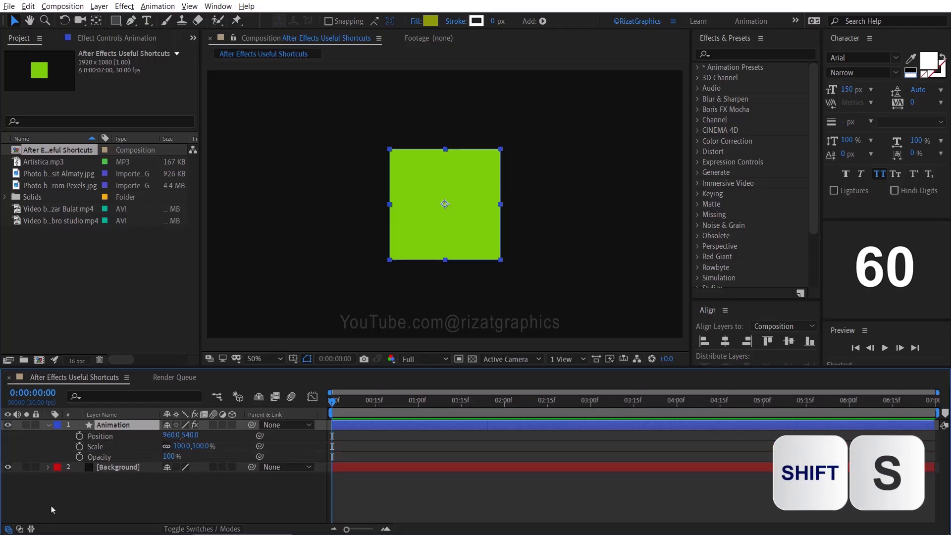
key(shift+r)
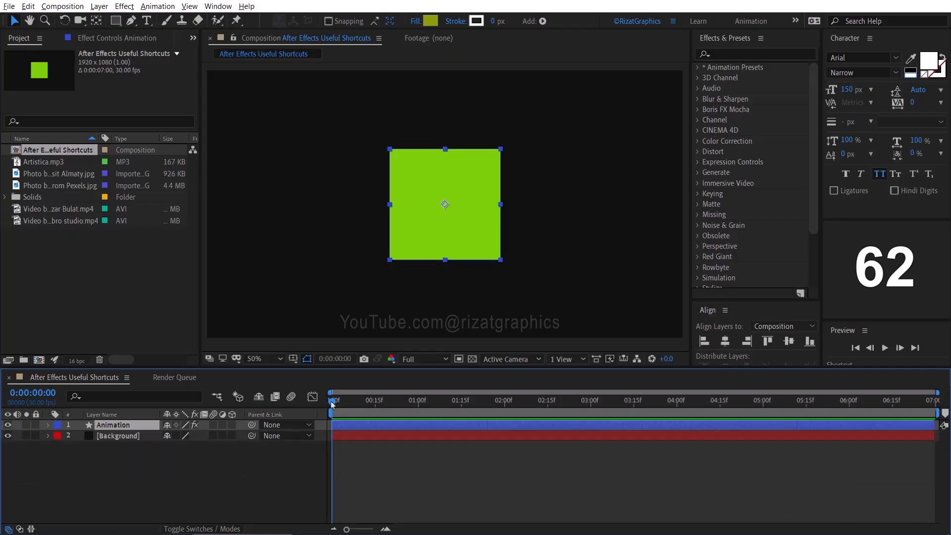
- Move the Animation layer to start at 0:00:02:00, and shift it so that it ends at 0:00:05:00
click(503, 403)
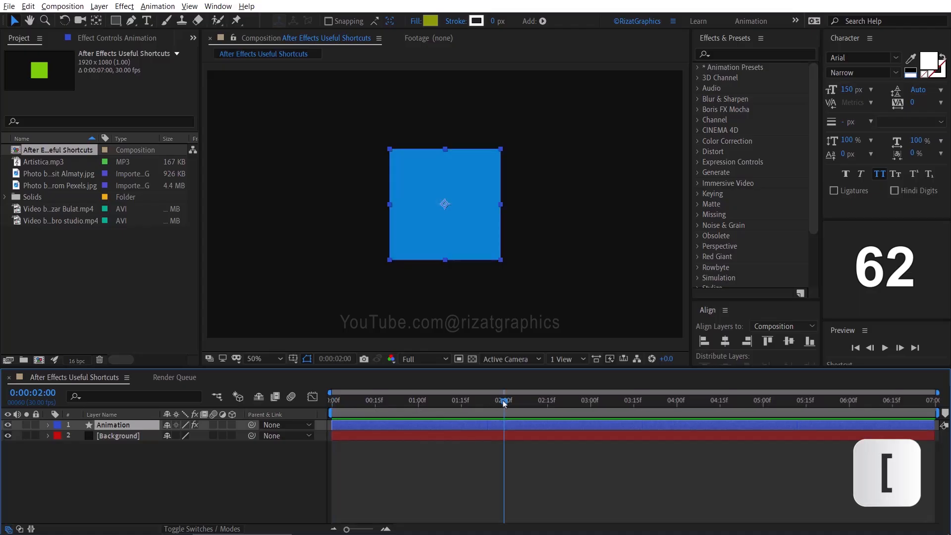
key(bracketleft)
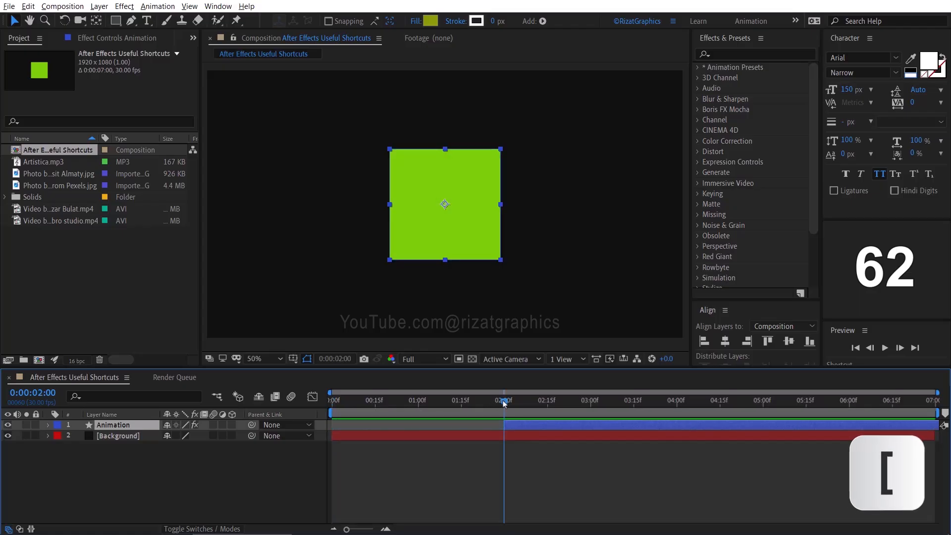
click(762, 401)
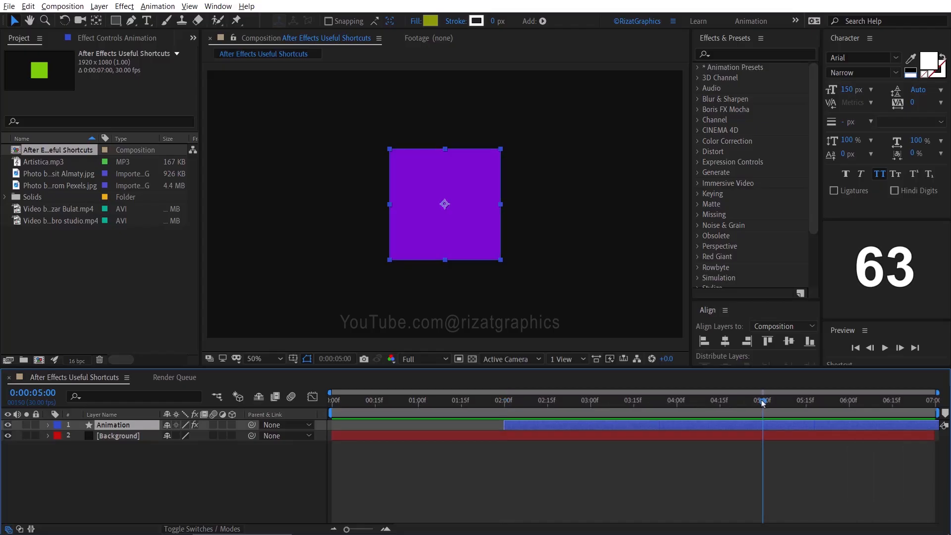
key(bracketright)
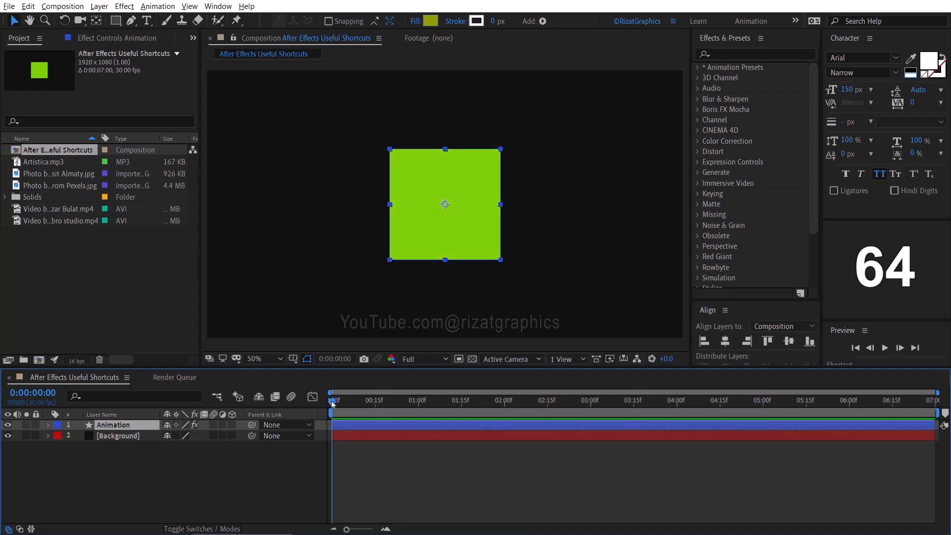
- Trim the Animation layer's in point to 0:00:02:00 and its out point to 0:00:05:00
click(505, 405)
key(alt+bracketleft)
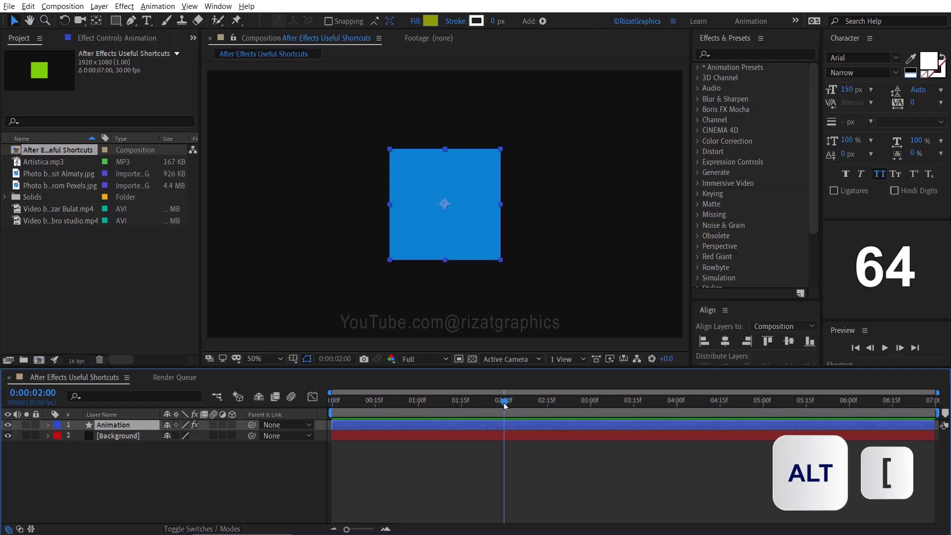
key(alt+bracketleft)
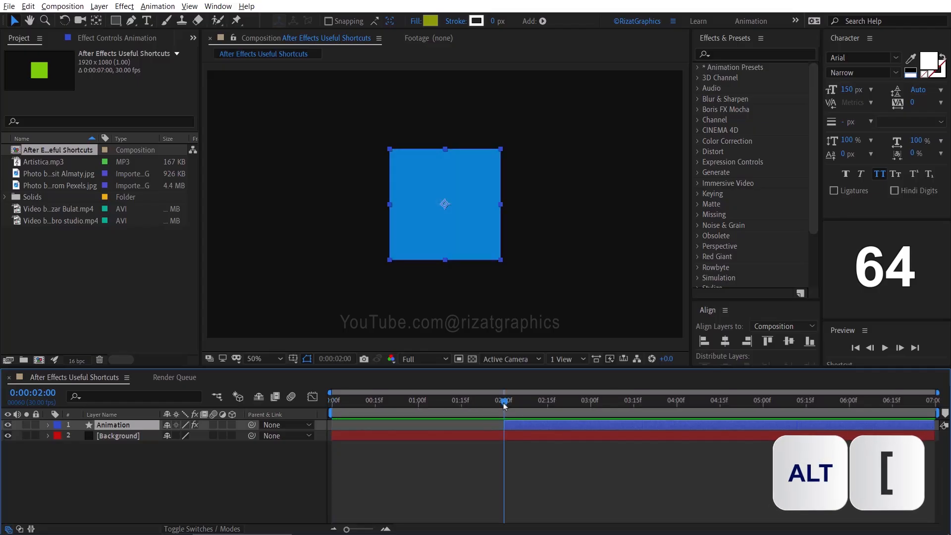
click(763, 401)
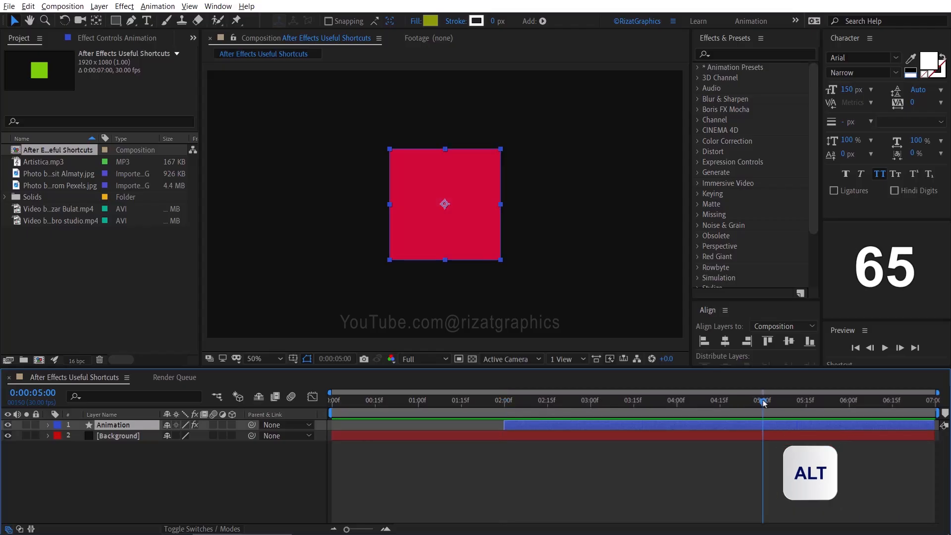
key(alt+bracketright)
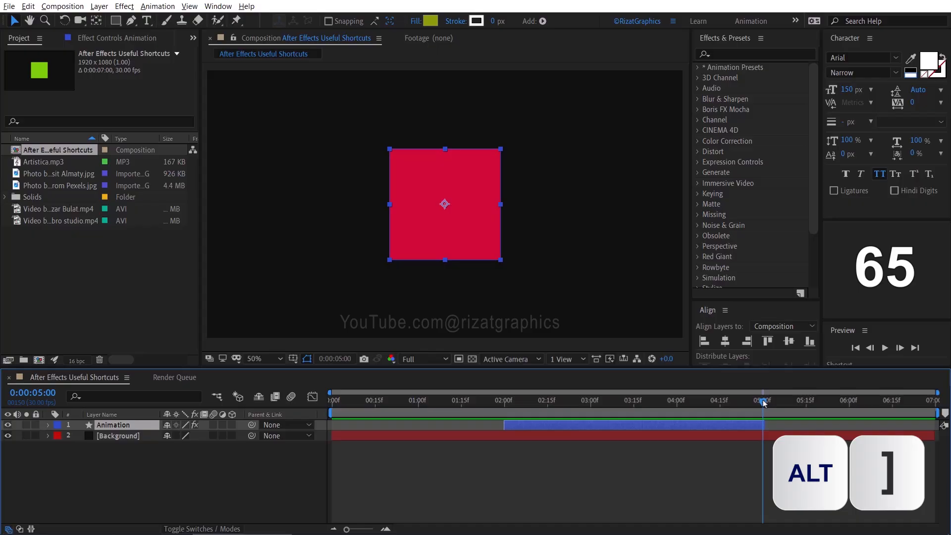
- Preview the NPNG Logo Animation composition and add it to the render queue
click(885, 348)
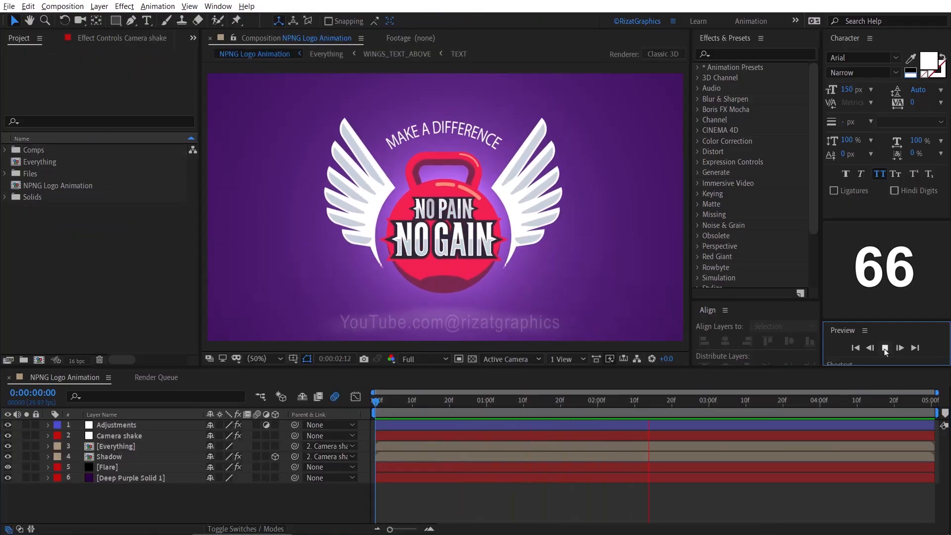
click(885, 349)
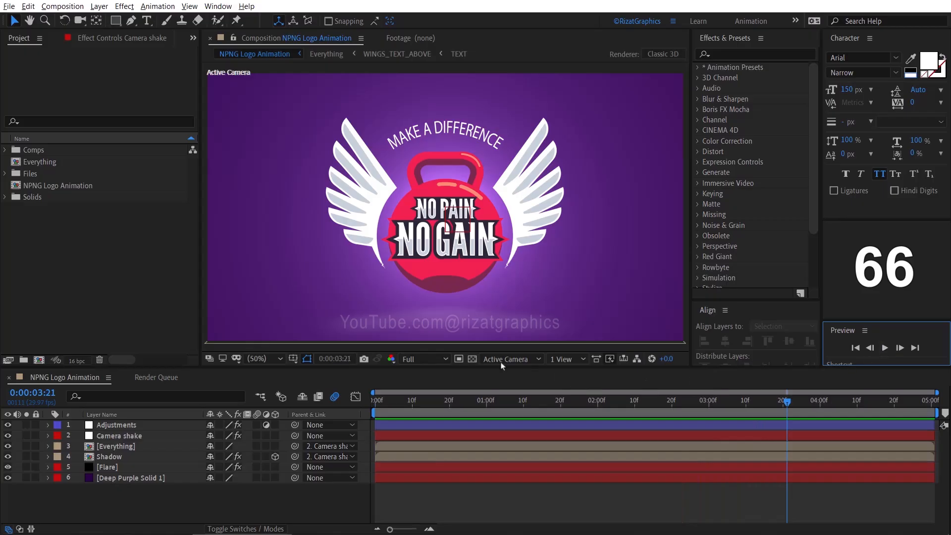
click(118, 190)
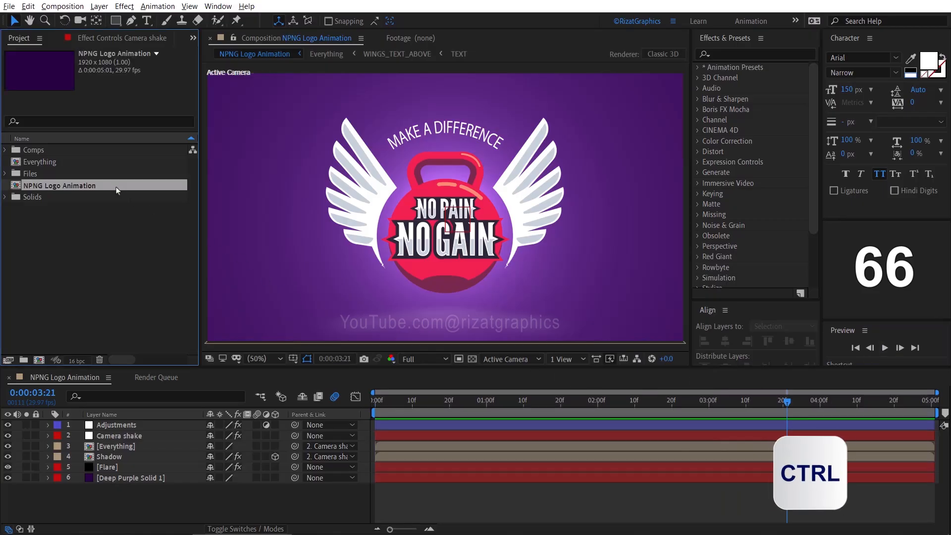
key(ctrl+m)
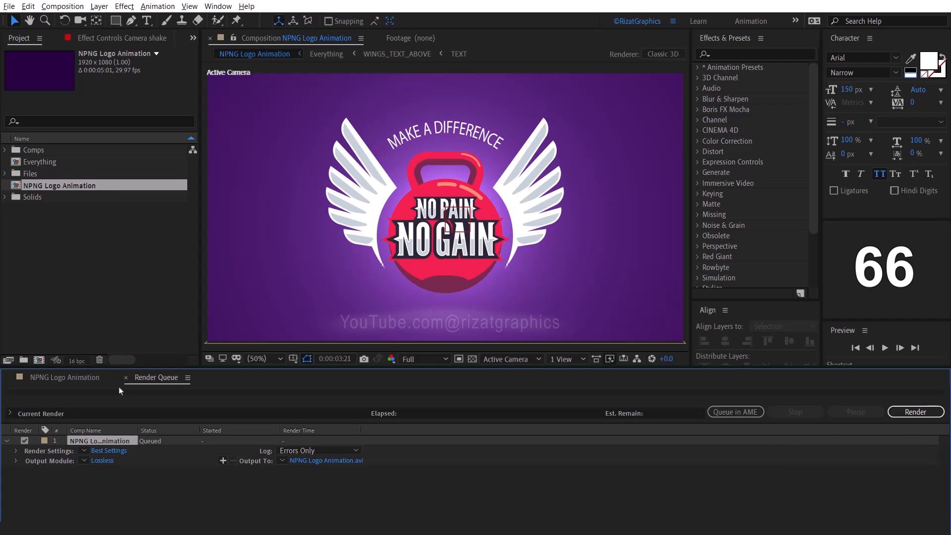
- Set the output module format of the queued NPNG Logo Animation to QuickTime and render it
click(101, 460)
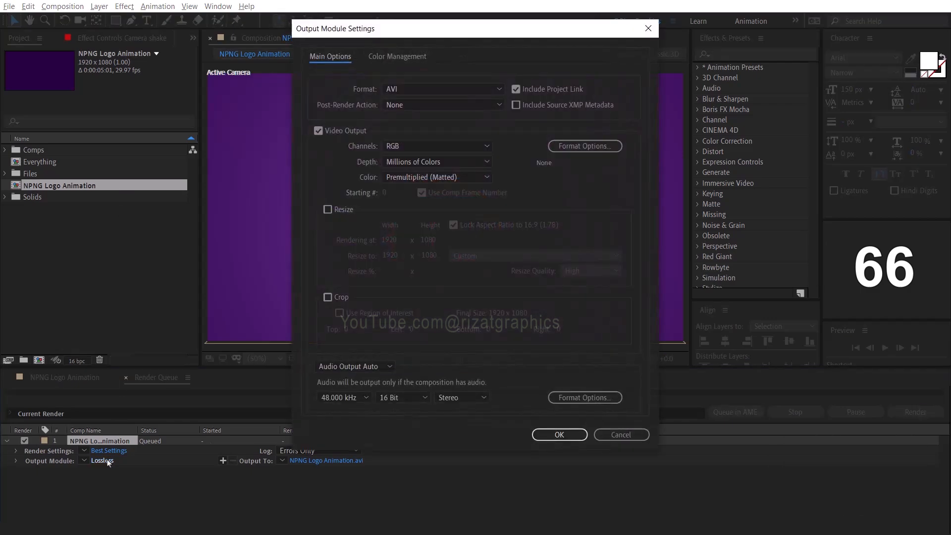
click(473, 89)
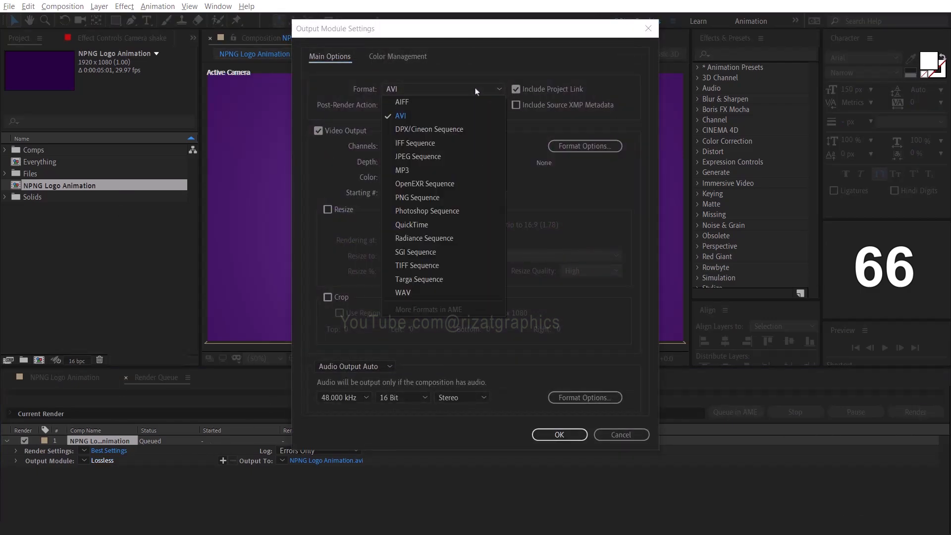
click(457, 227)
click(559, 434)
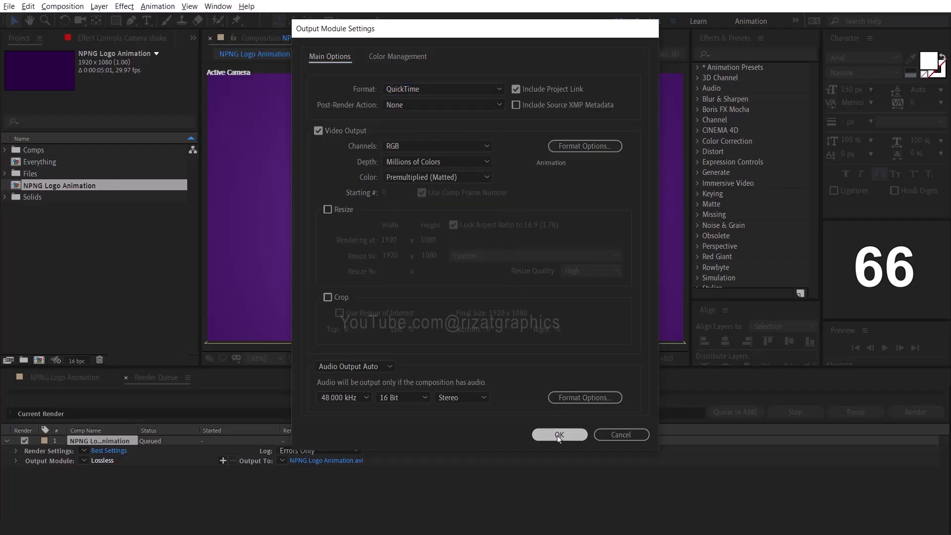
click(901, 412)
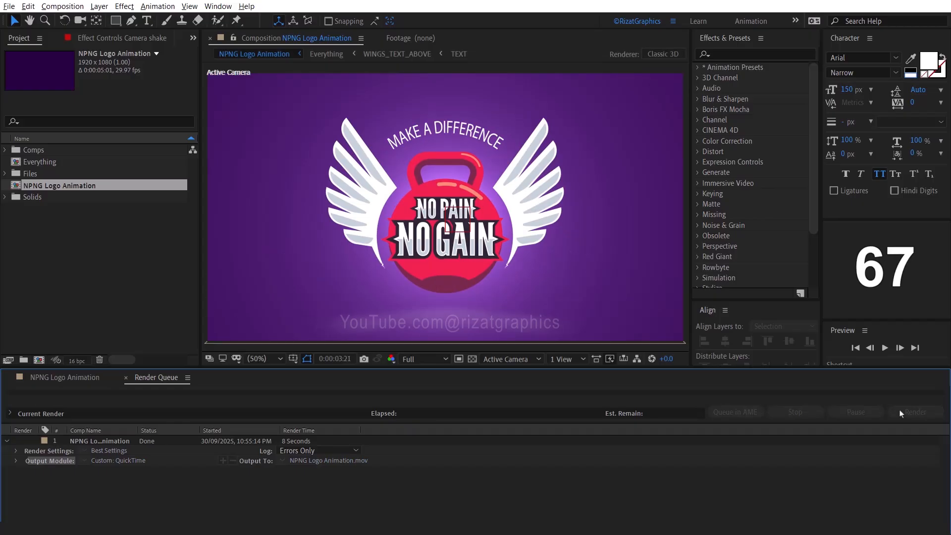
- Send the NPNG Logo Animation composition to the Adobe Media Encoder queue and encode it in H.264 format
click(166, 189)
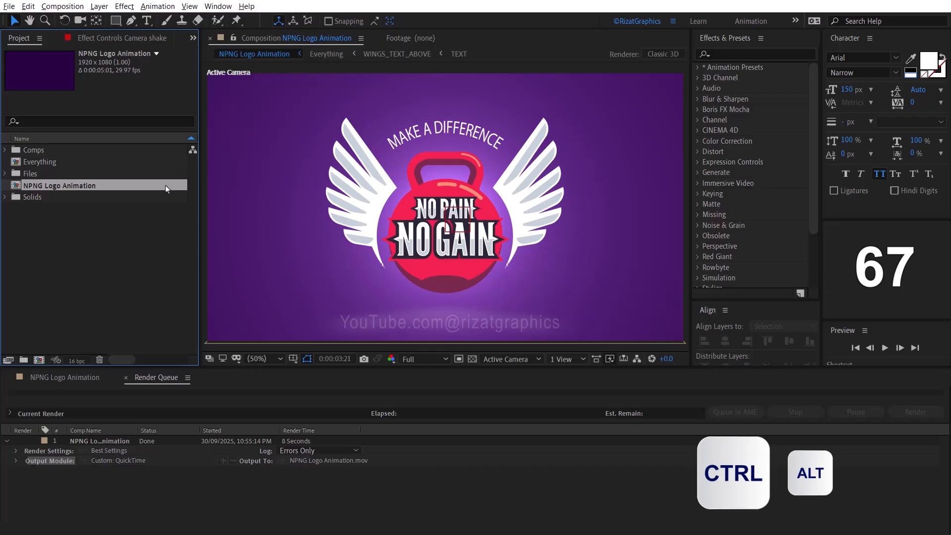
key(ctrl+alt+m)
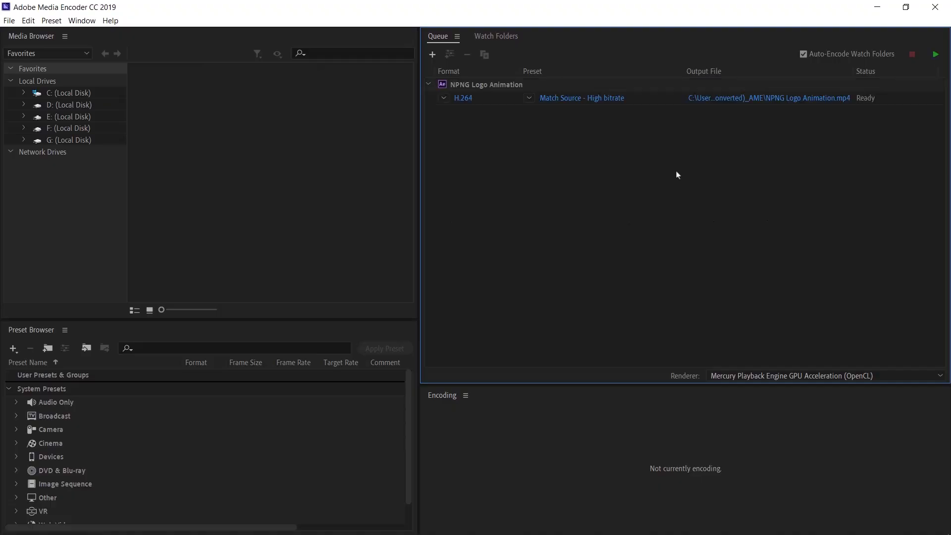
click(444, 99)
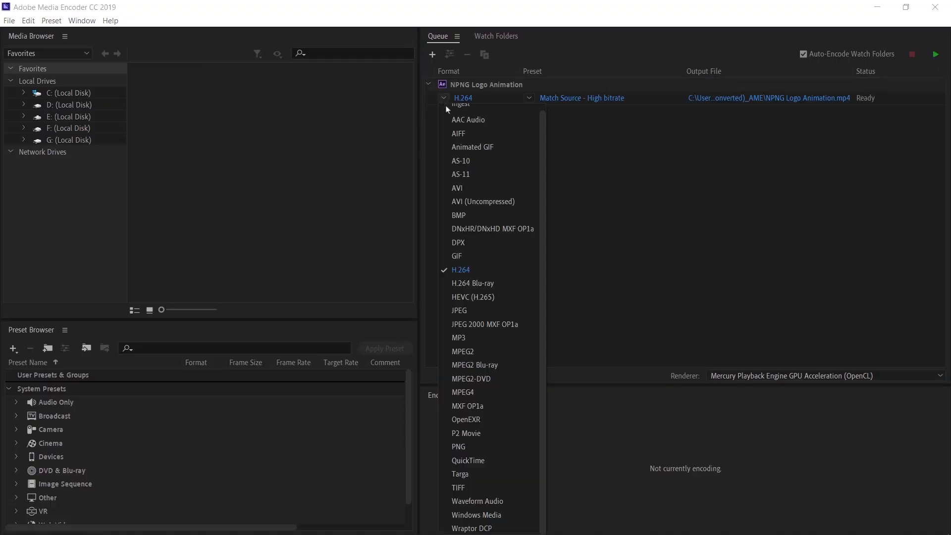
click(461, 270)
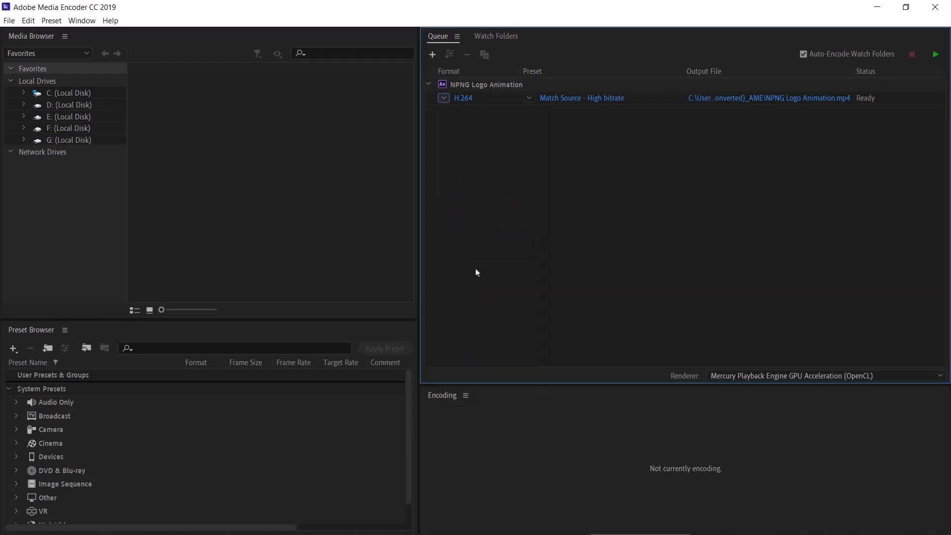
click(935, 56)
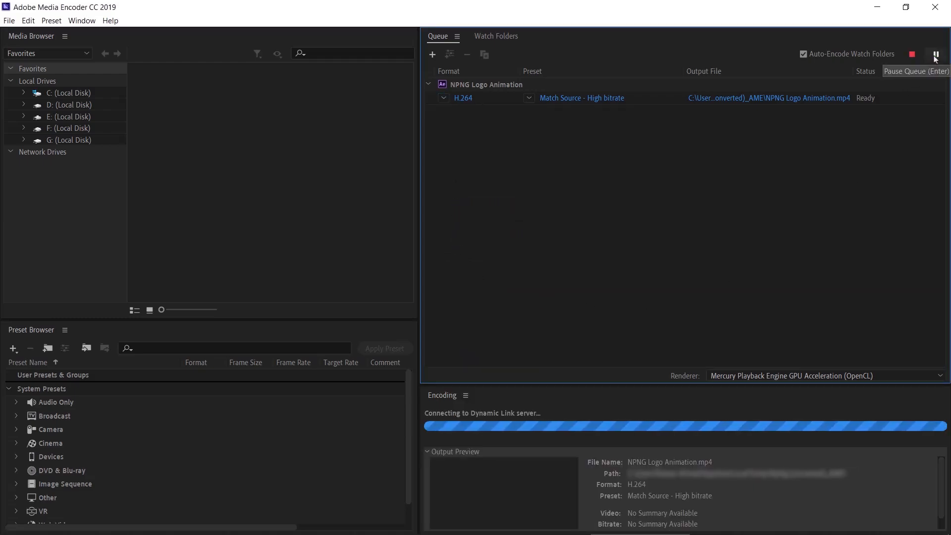